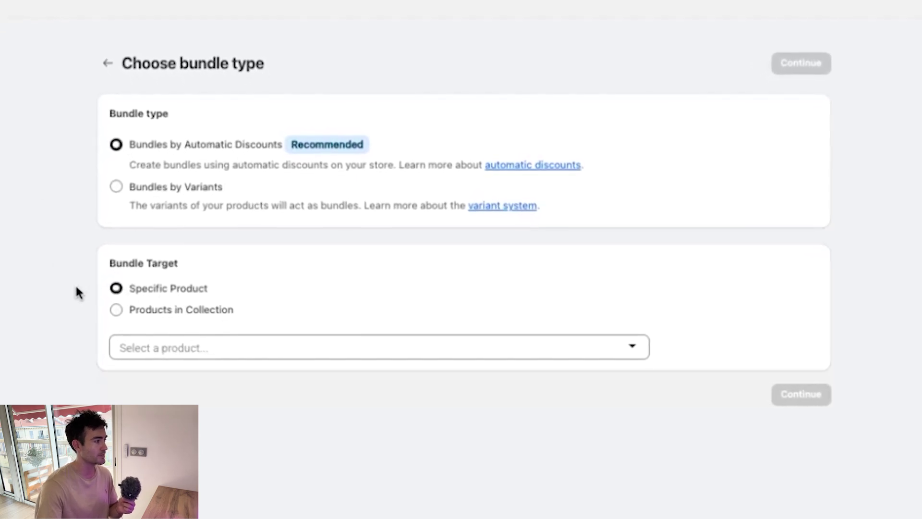
Step: Target the bundle at the specific product Big Luxury Bag YTB (Free Gift In) and continue to the offer setup
click(160, 353)
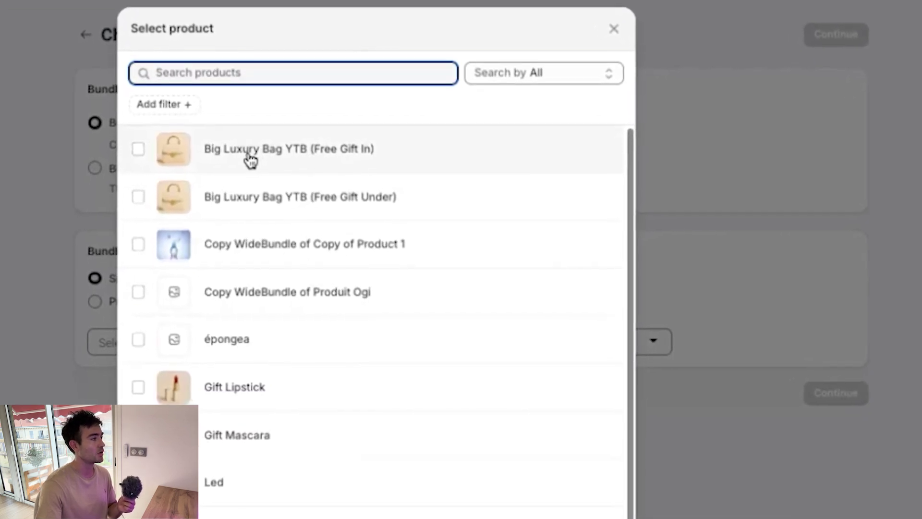
click(270, 152)
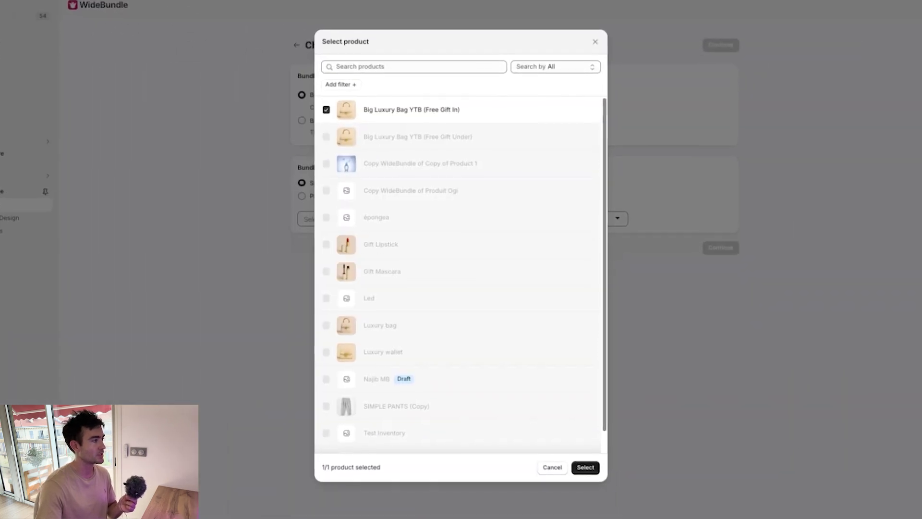
click(584, 466)
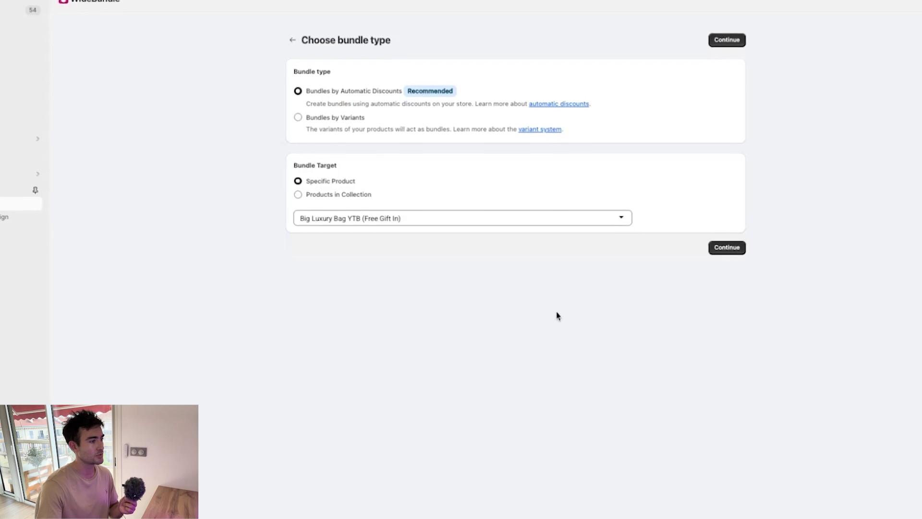
click(717, 250)
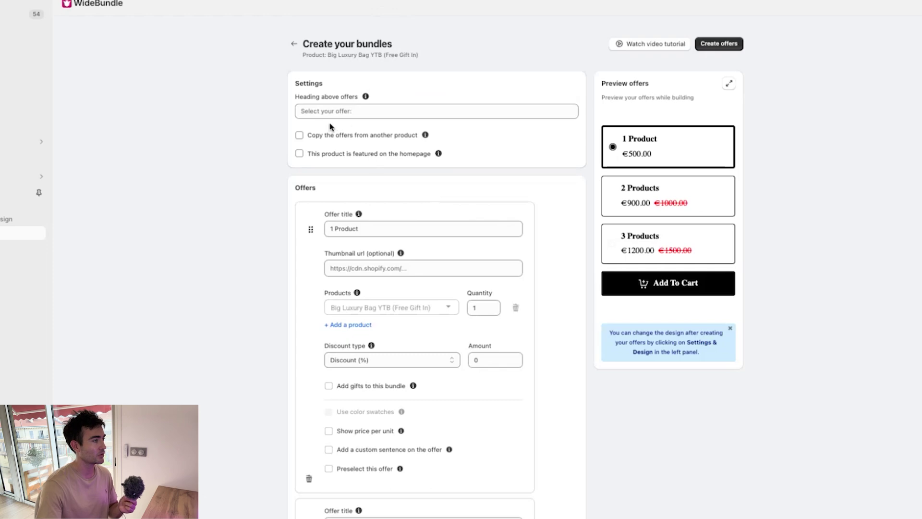
Step: Delete the "3 Products" offer from the bundle
scroll(233, 288, down, 5)
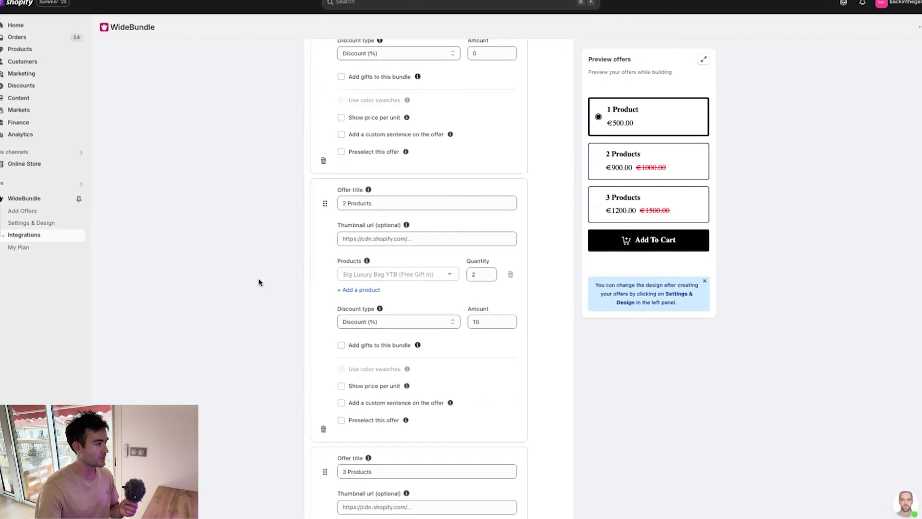
scroll(258, 282, down, 6)
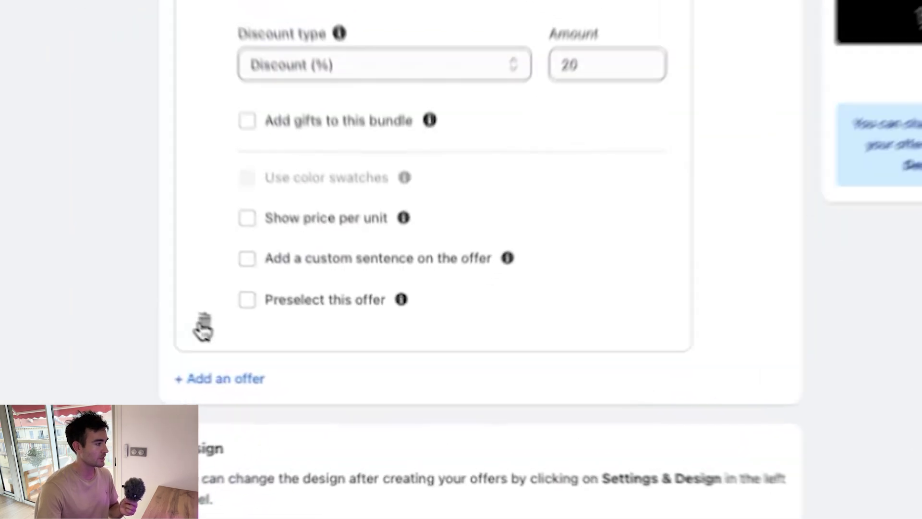
click(204, 328)
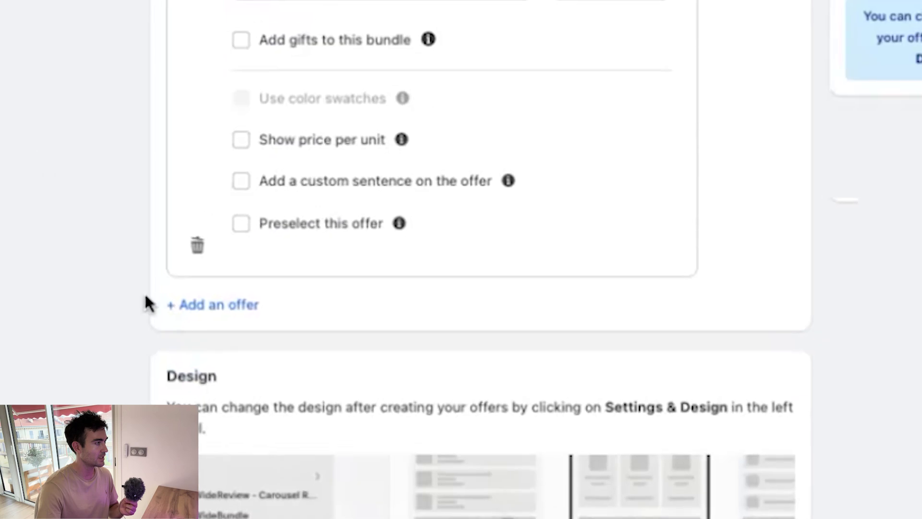
Step: Change the title of the first offer to "Big Luxury Bag"
scroll(144, 303, up, 5)
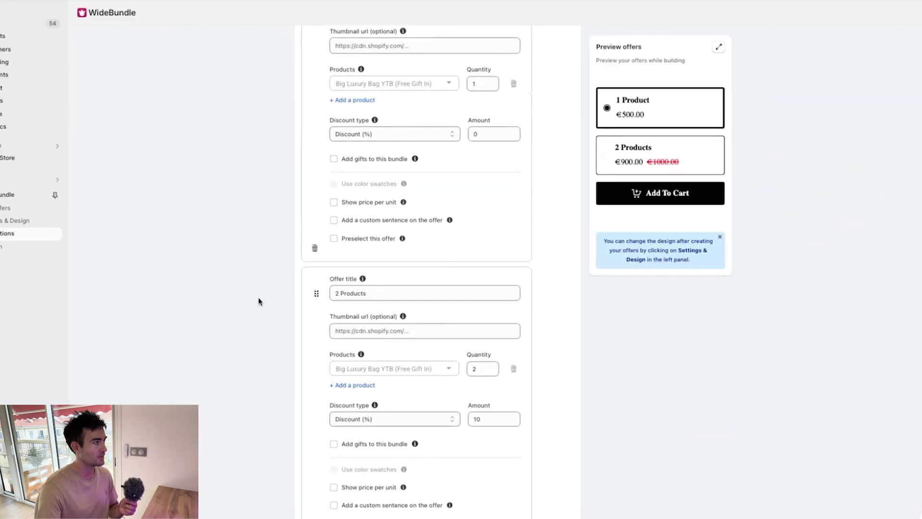
scroll(258, 301, up, 5)
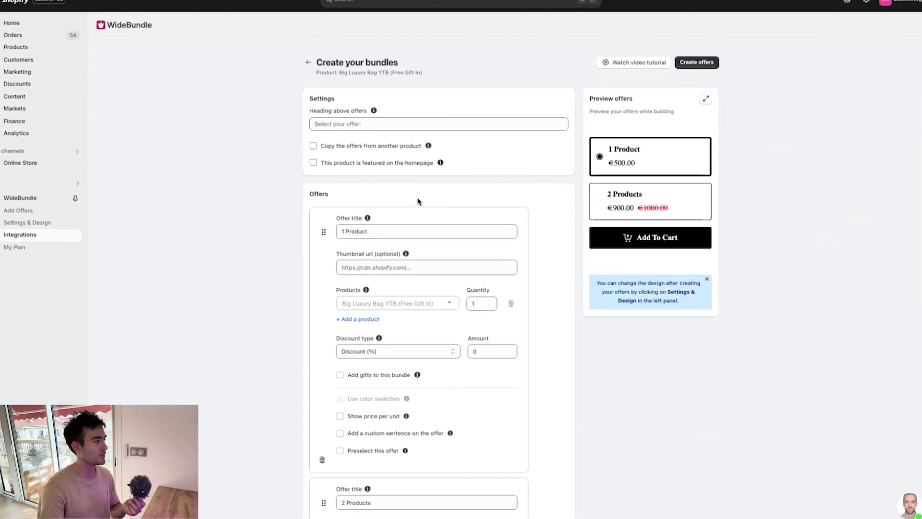
triple_click(355, 231)
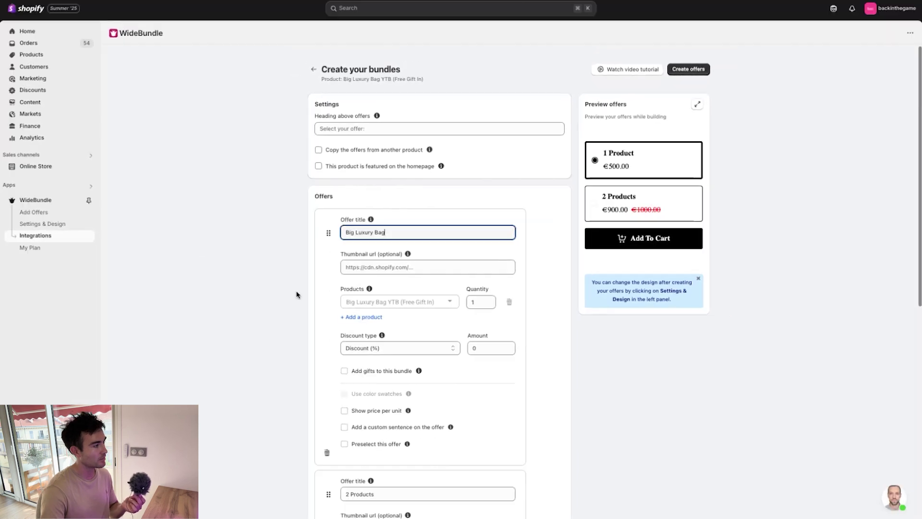
click(265, 277)
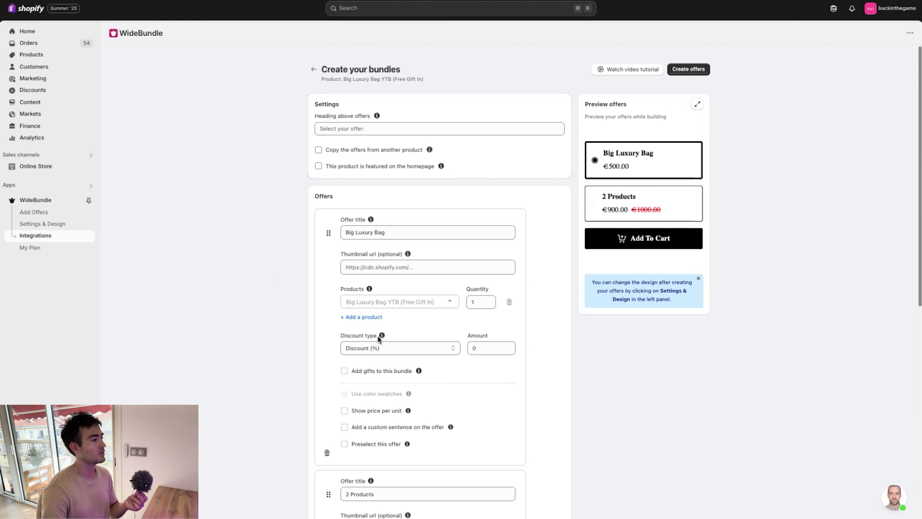
Step: Paste the copied Shopify CDN image link as the thumbnail URL of the Big Luxury Bag offer
click(359, 268)
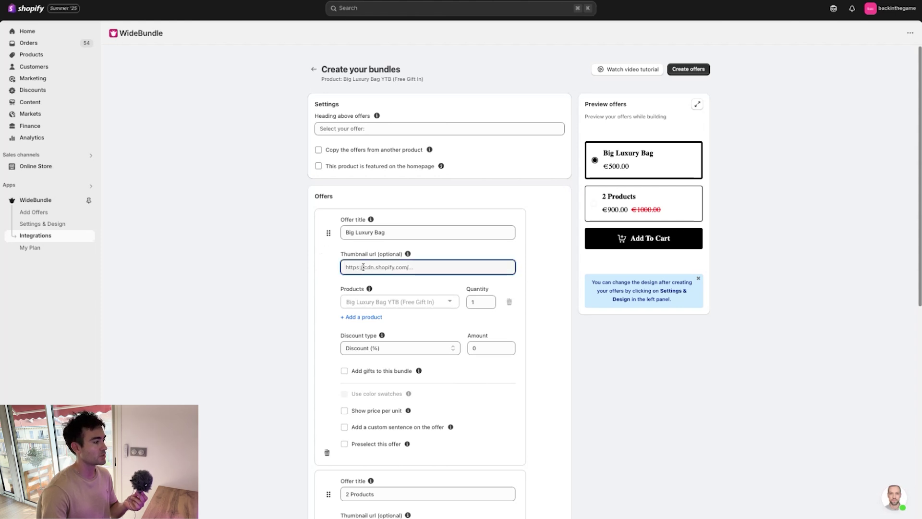
key(super+v)
click(251, 267)
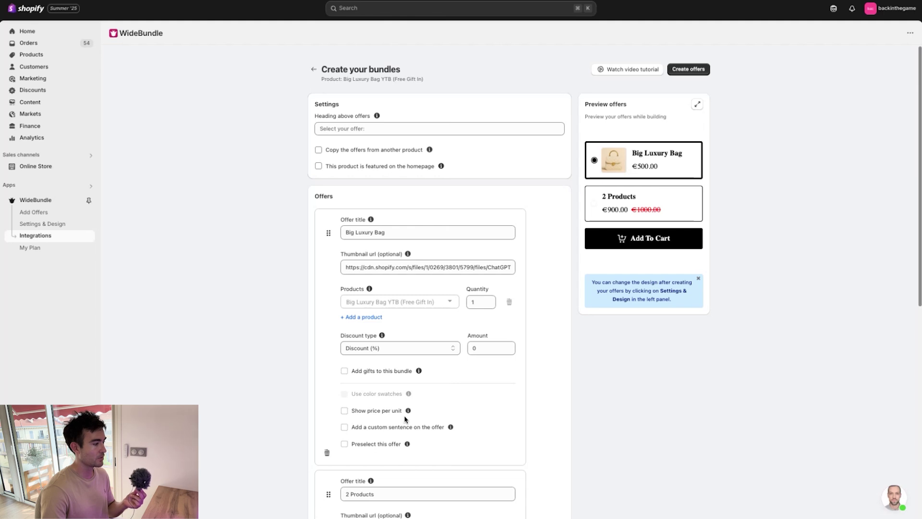
Step: Change the title of the second offer to "Big Bag & Small Bag"
scroll(405, 421, down, 5)
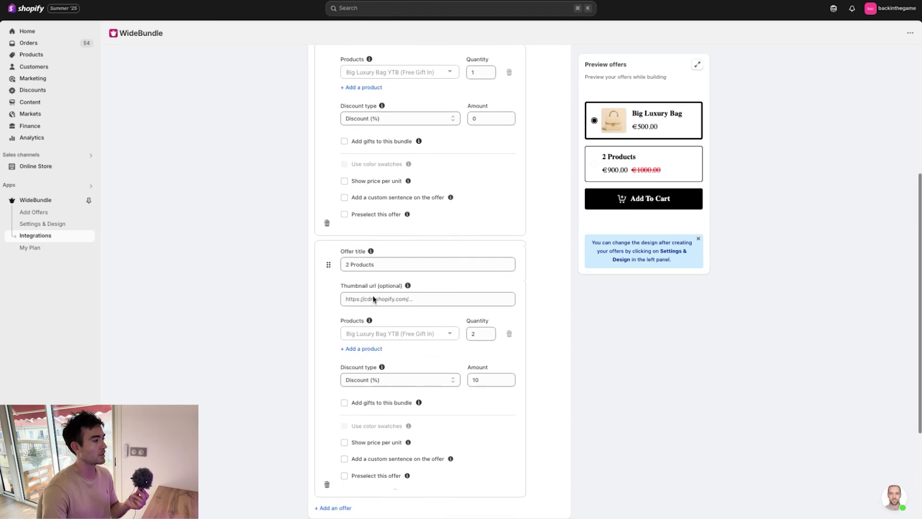
click(376, 264)
triple_click(376, 264)
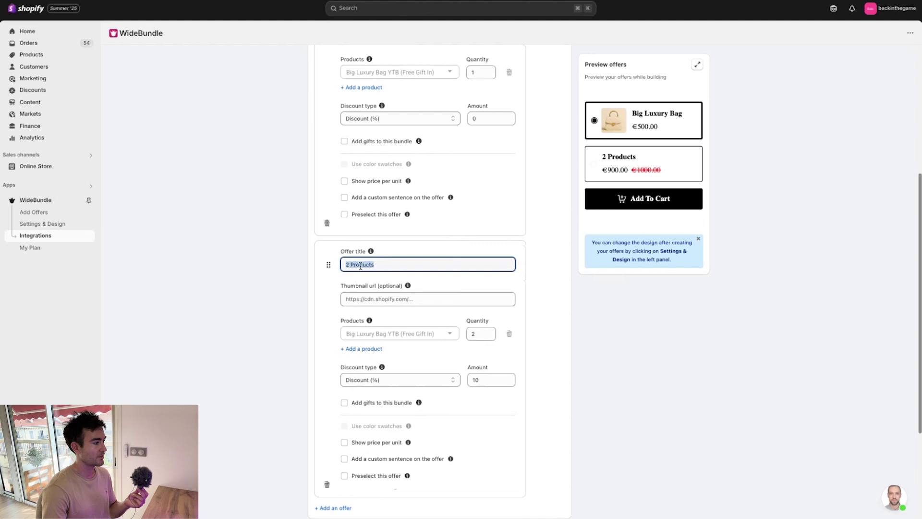
text(Big Bag & Small Bag)
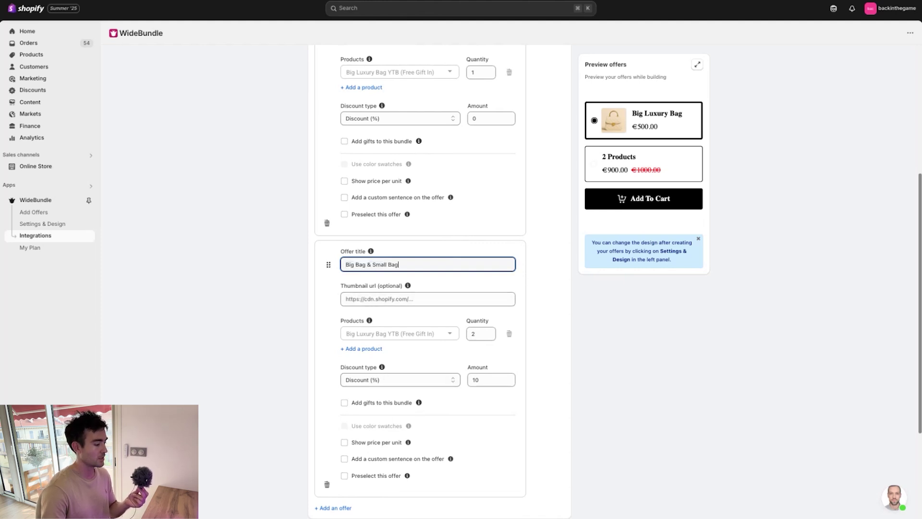
click(543, 286)
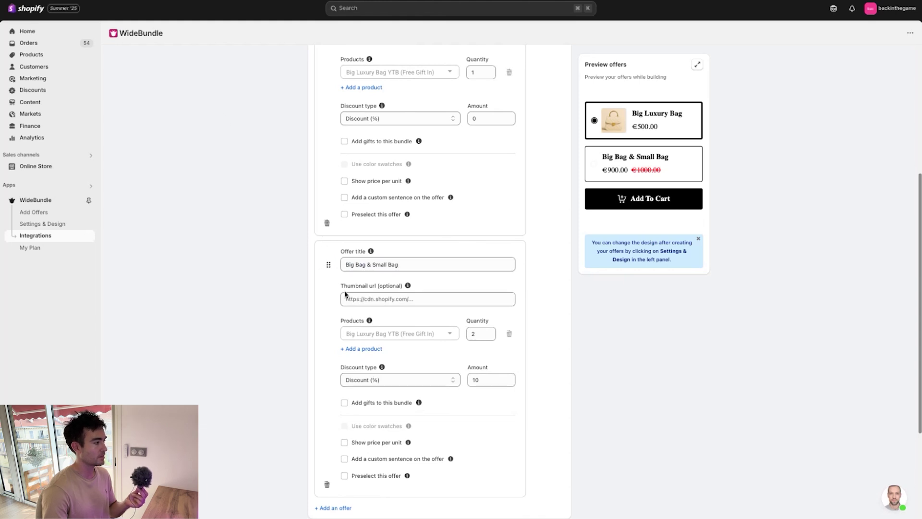
Step: Paste the copied image link as the Big Bag & Small Bag offer's thumbnail URL and set its main product quantity to 1
click(353, 298)
key(super+v)
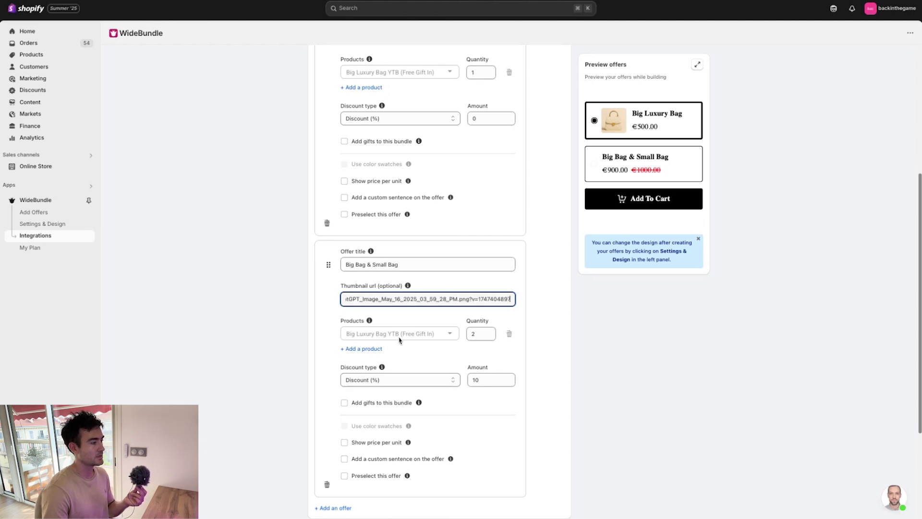
click(491, 339)
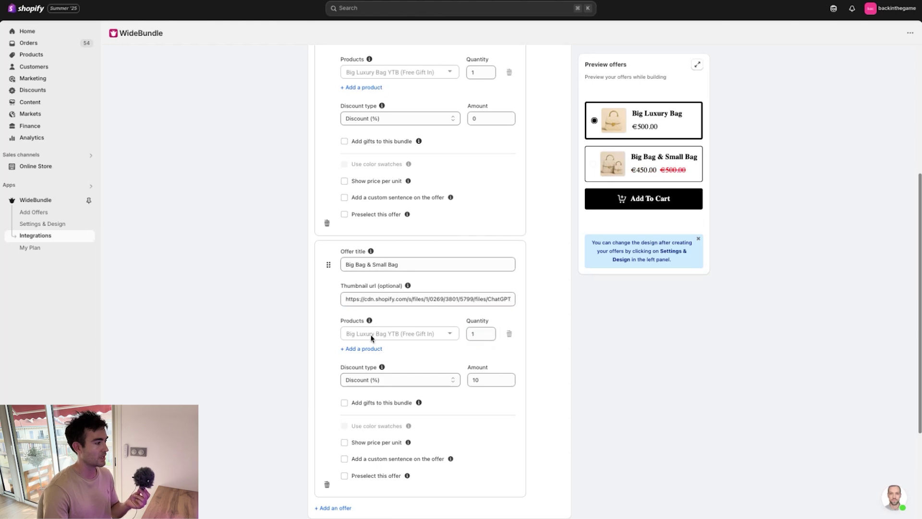
Step: Add the product "Luxury bag" to the Big Bag & Small Bag offer and make this offer preselected
click(368, 349)
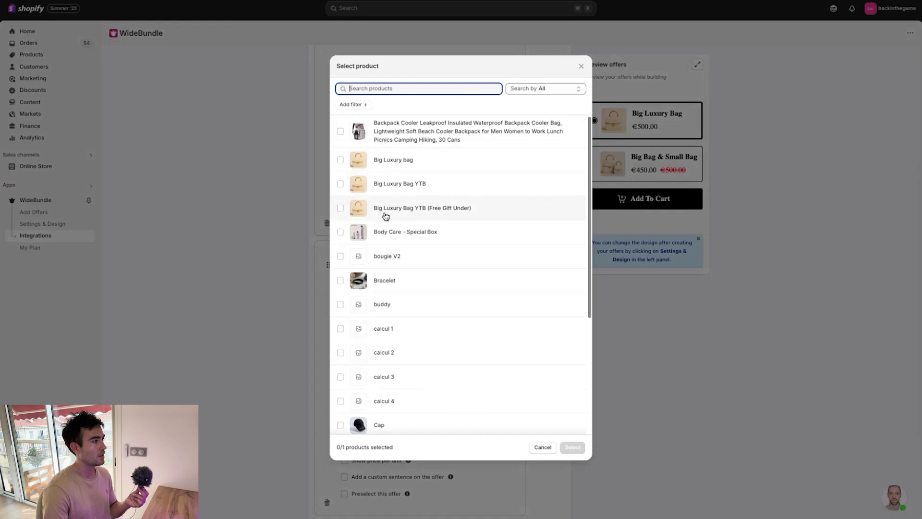
text(bag)
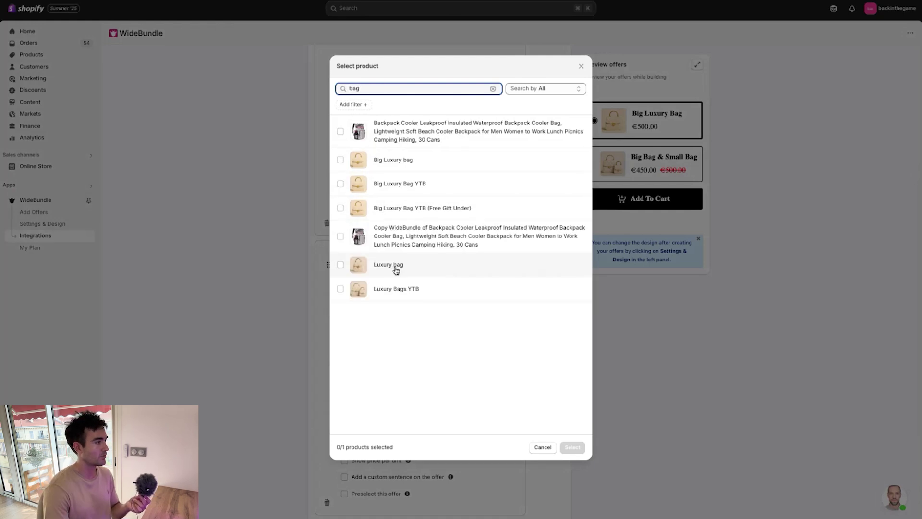
click(388, 265)
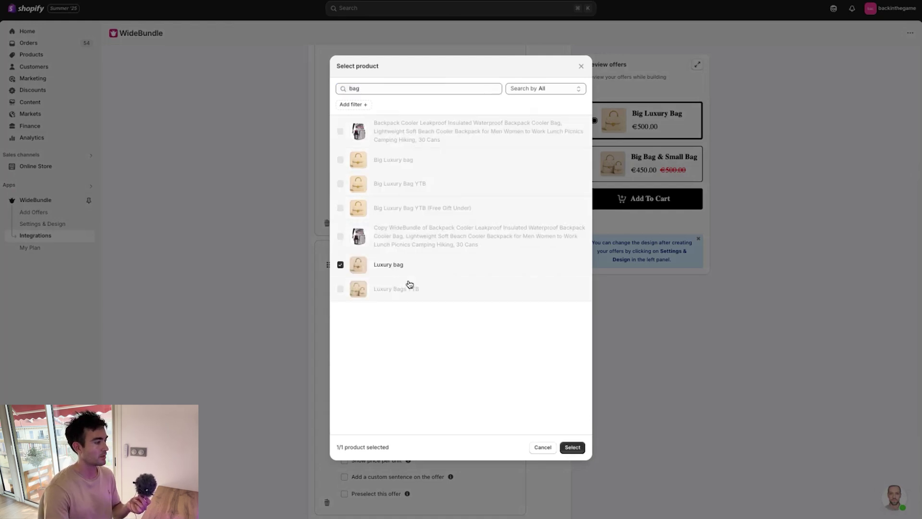
click(572, 447)
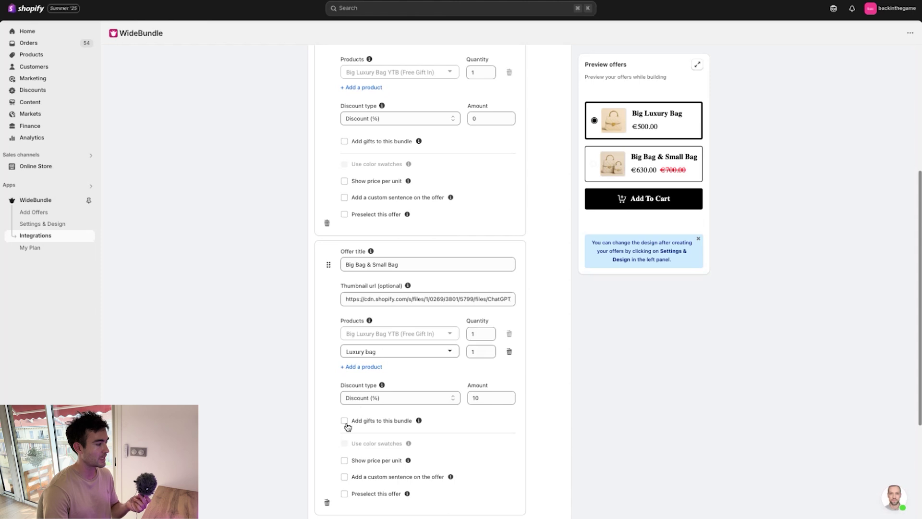
click(344, 494)
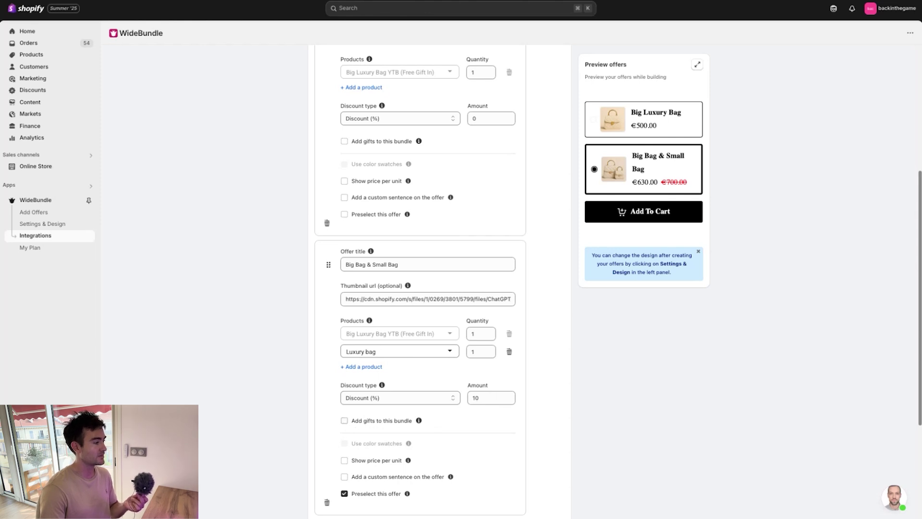
Step: Enable gifts for the Big Bag & Small Bag offer and choose Gift Perfume as the free product
click(344, 420)
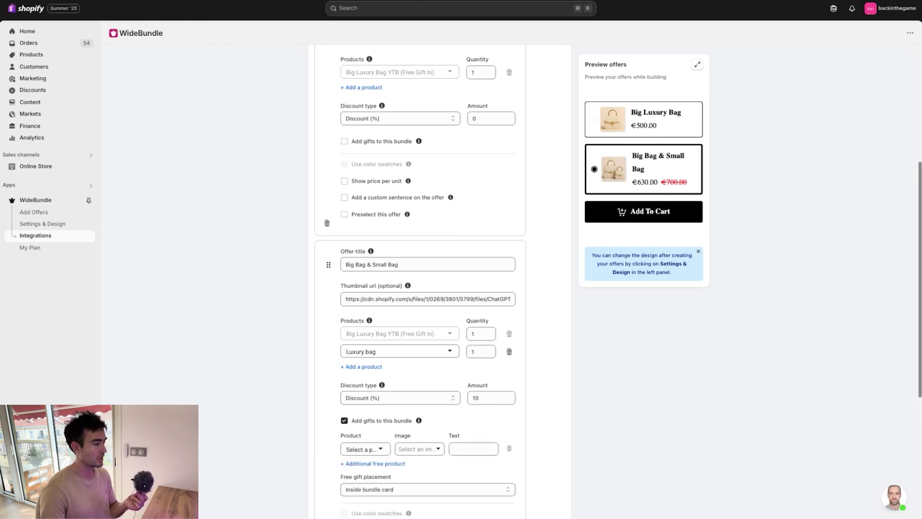
click(369, 452)
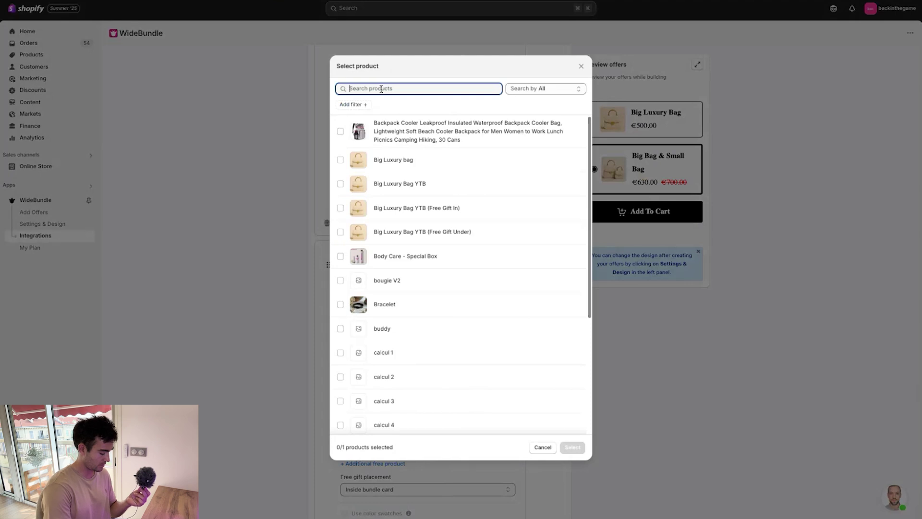
text(perfu)
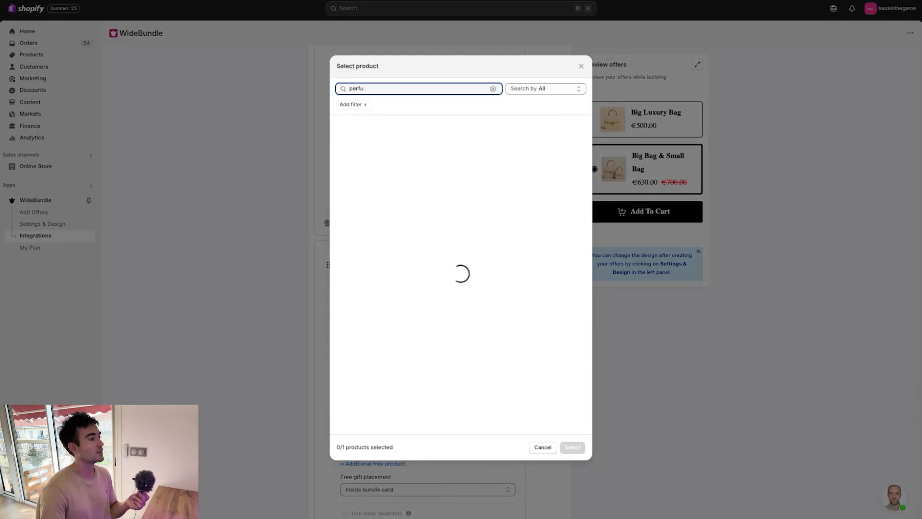
click(340, 127)
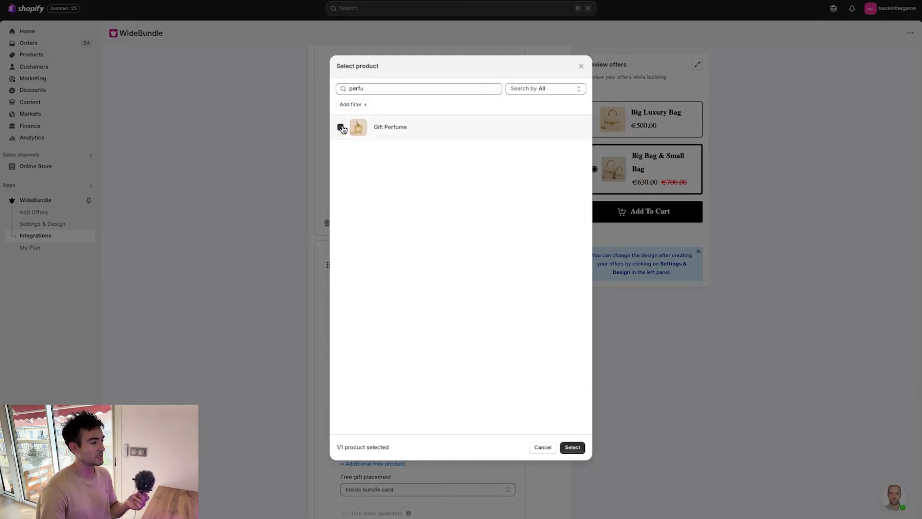
click(572, 447)
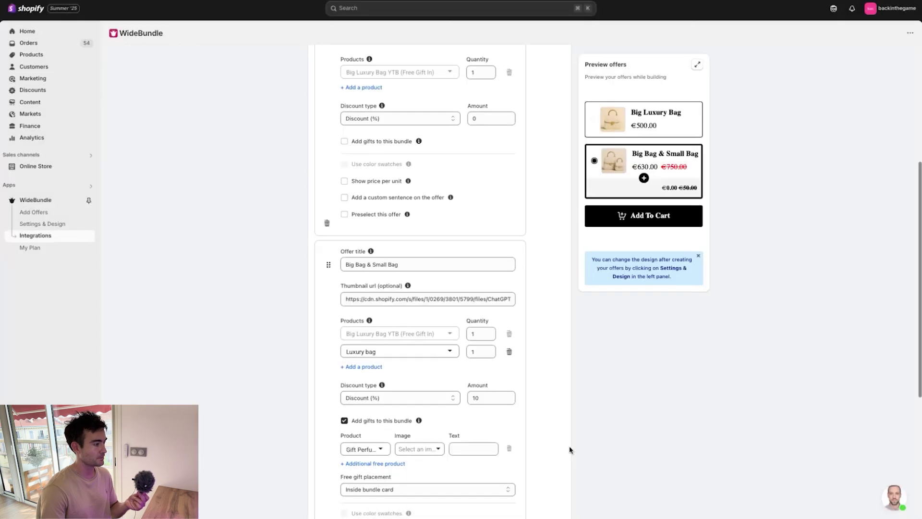
Step: Assign the image ChatGPTImageMay16_2025_04_03_32PM.png to the perfume gift
click(425, 450)
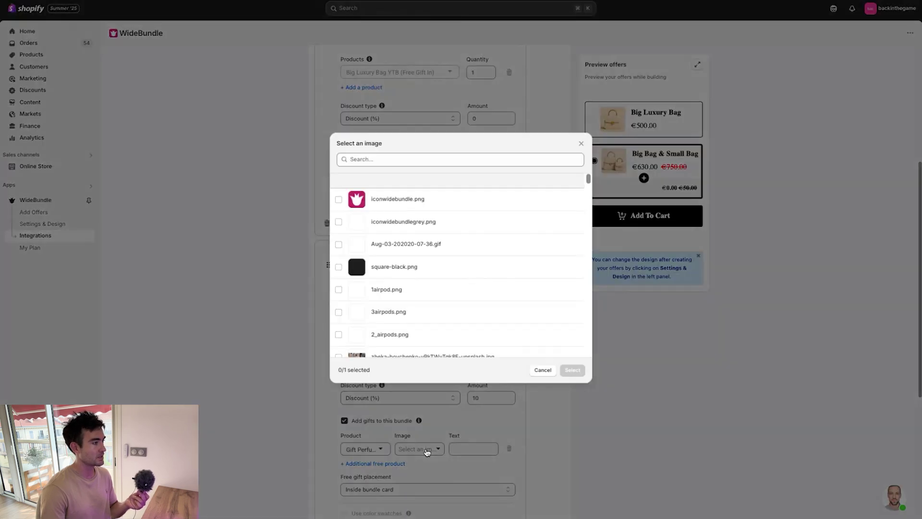
scroll(398, 267, down, 10)
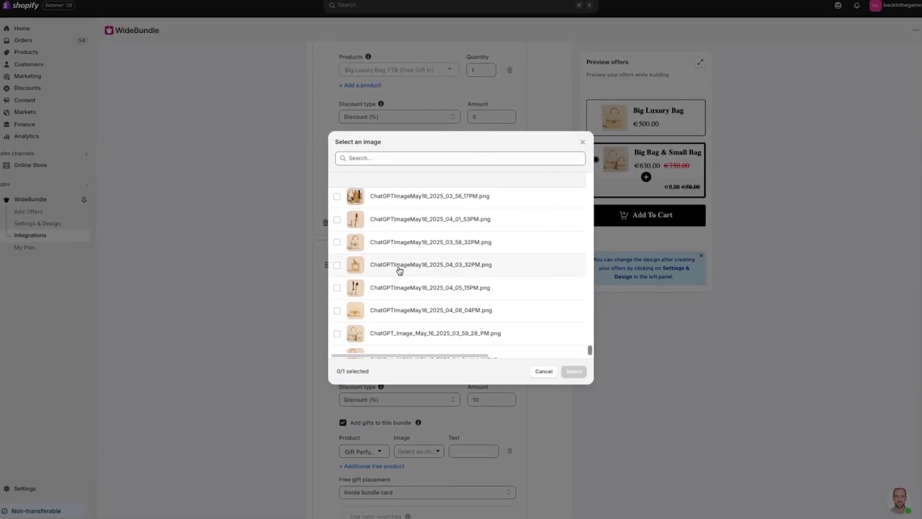
click(399, 269)
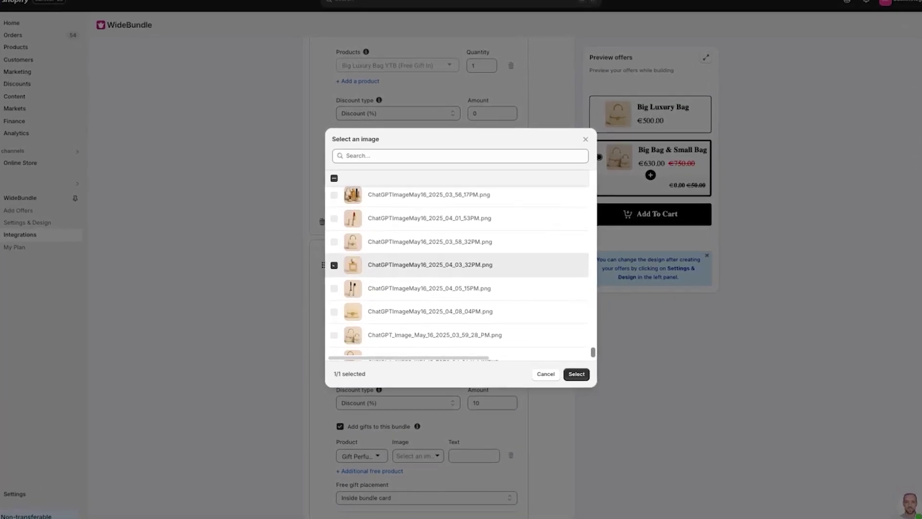
click(577, 375)
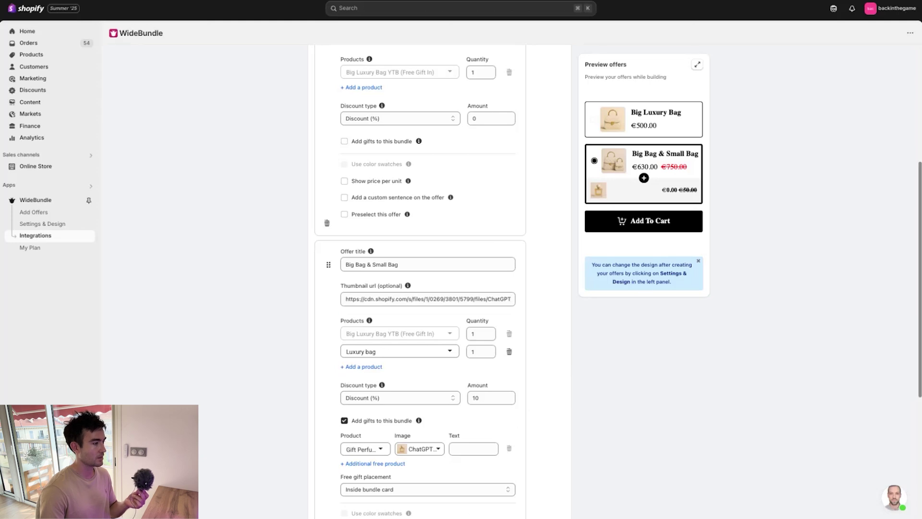
Step: Paste the text '+ Your "Perfume N°5" (100mL) offered.' as the perfume gift's description
click(469, 449)
key(ctrl+v)
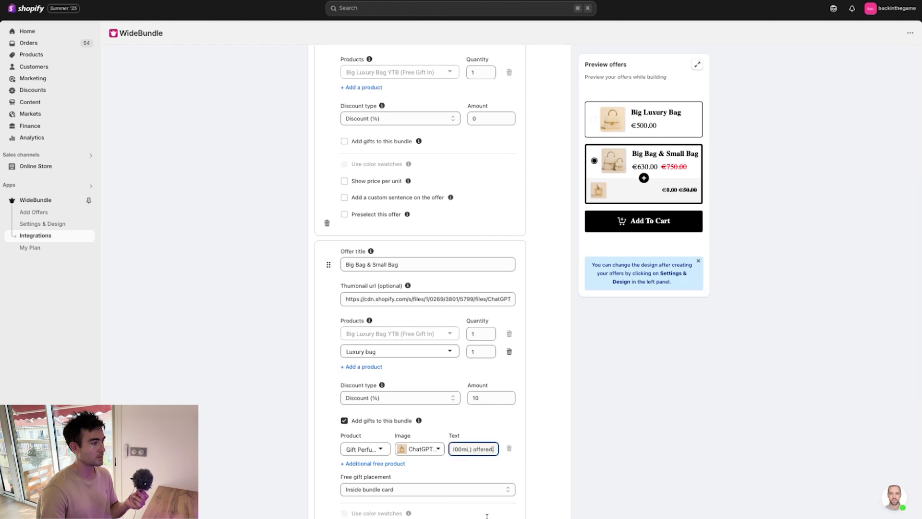
click(478, 428)
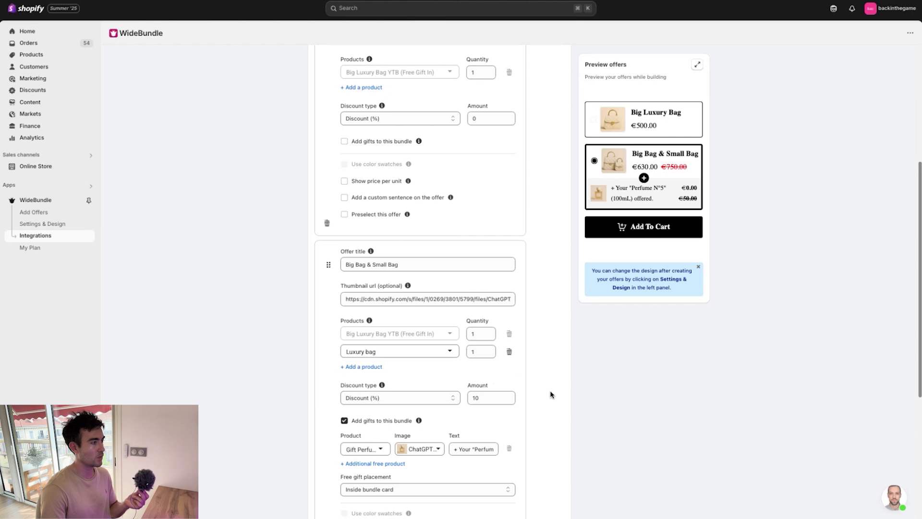
Step: Set the free gift placement of the Big Bag & Small Bag offer to Inside bundle card
scroll(548, 397, down, 3)
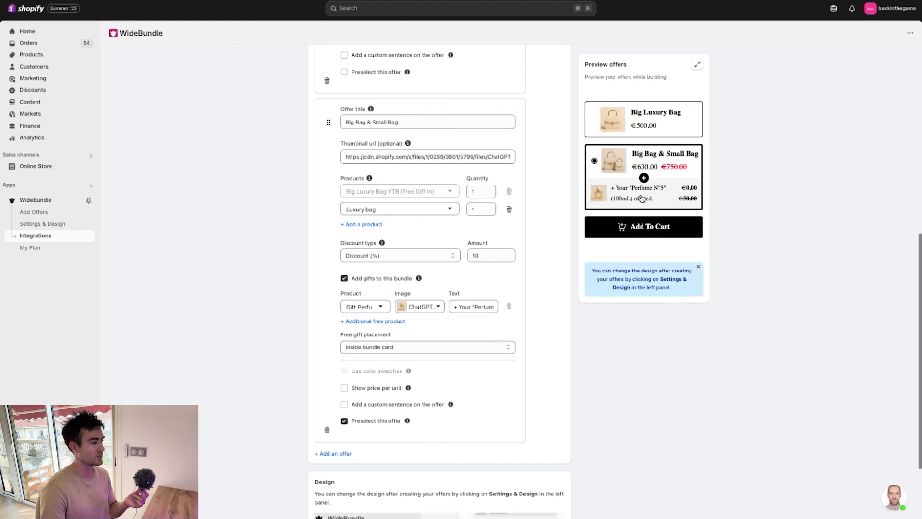
click(368, 352)
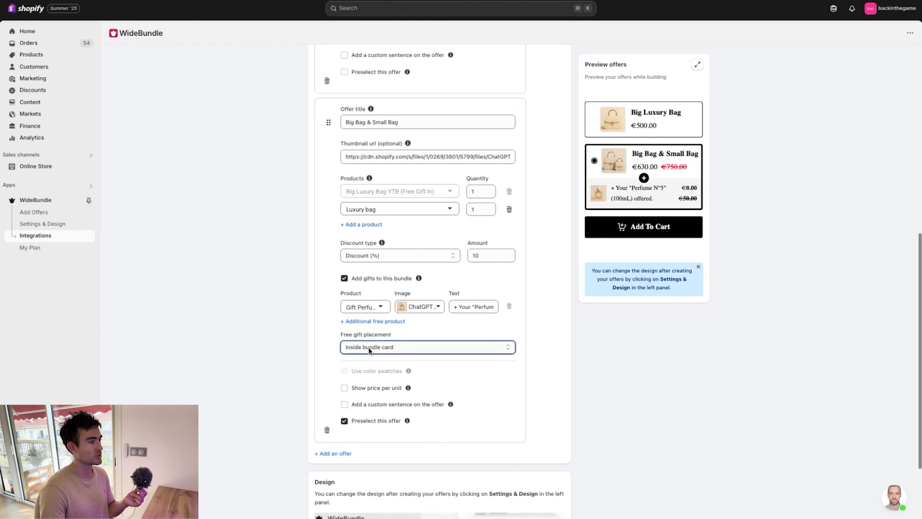
click(373, 363)
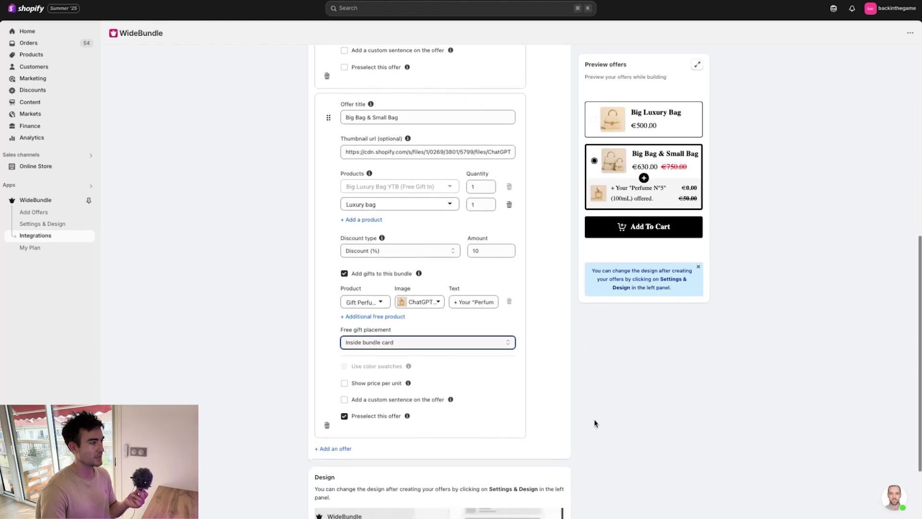
scroll(602, 424, down, 2)
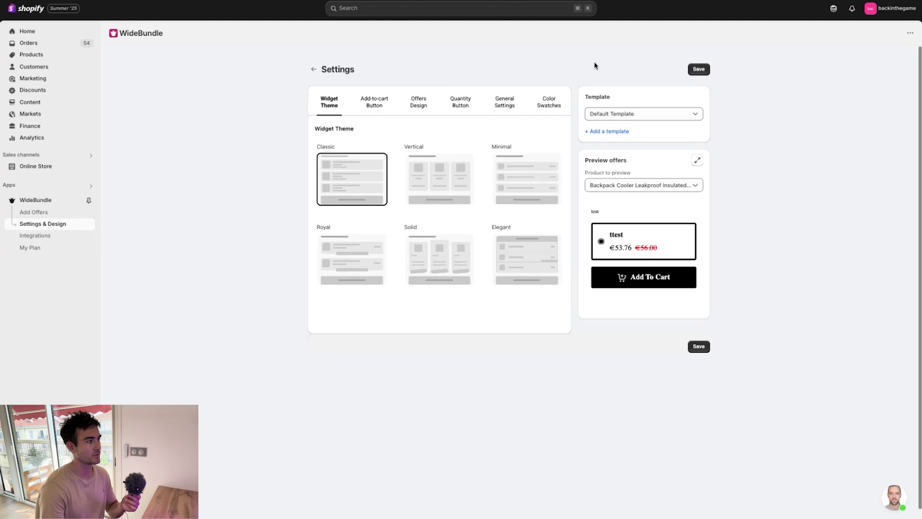
Step: Load the Luxury Bags YTB Template in the Settings & Design page
click(625, 119)
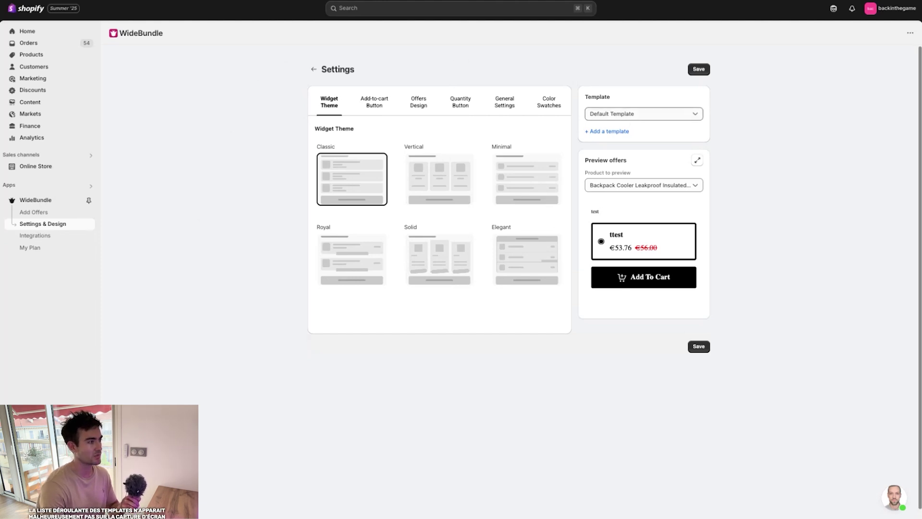
click(626, 115)
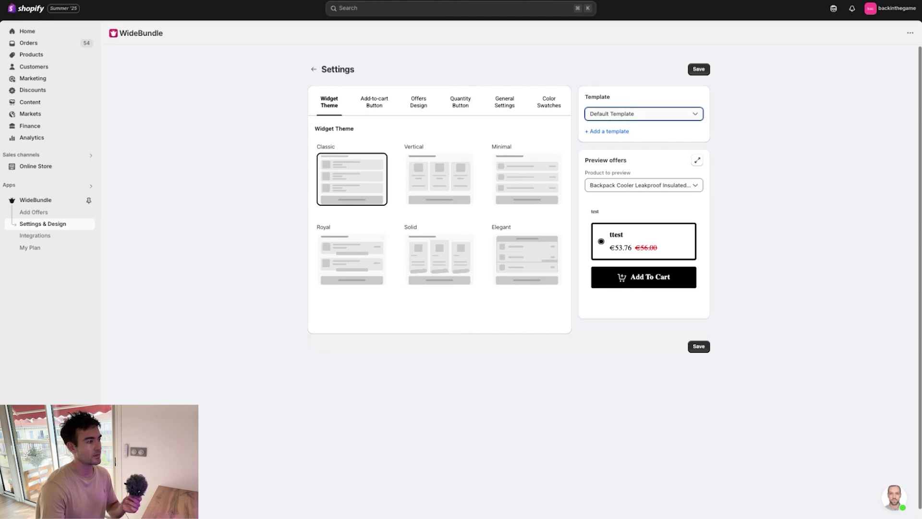
click(623, 218)
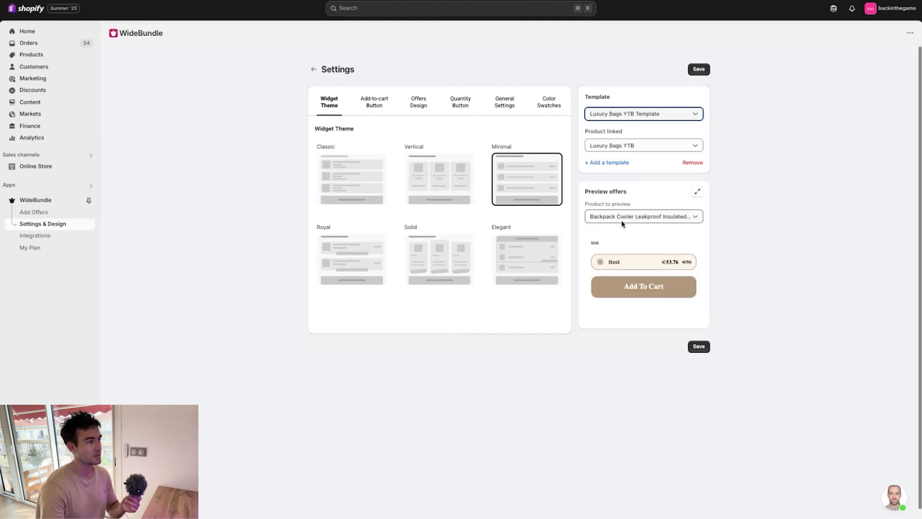
Step: Add a new design template and link it to the product Big Luxury Bag YTB (Free Gift In)
click(622, 164)
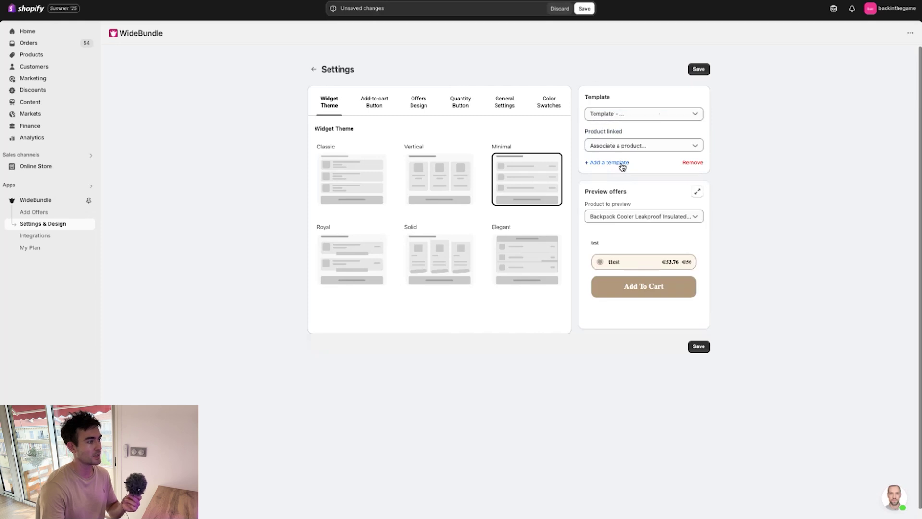
click(626, 148)
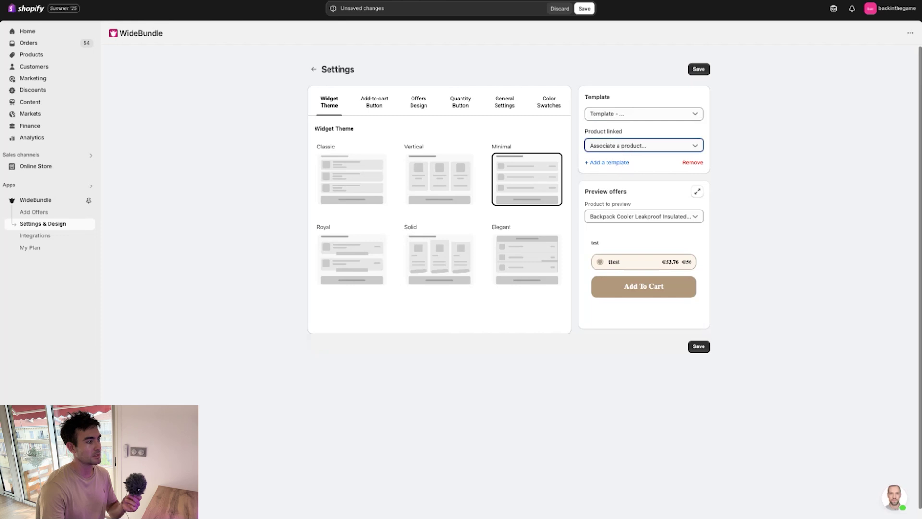
click(659, 172)
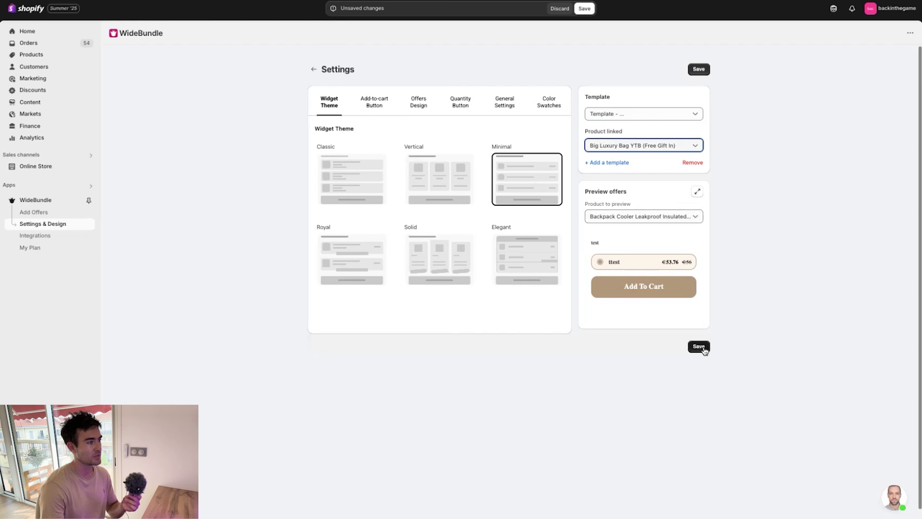
Step: Preview the offers of Big Luxury Bag YTB (Free Gift In) with the new template and save the settings
click(638, 217)
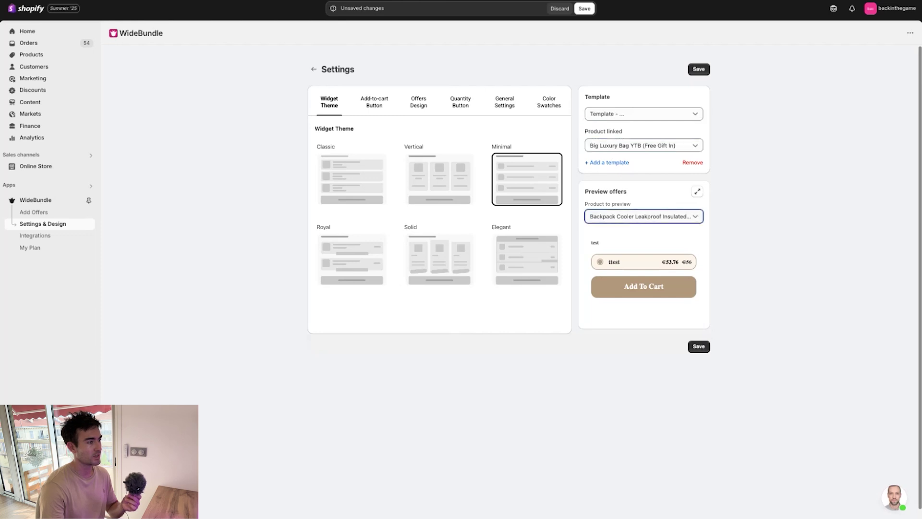
click(638, 248)
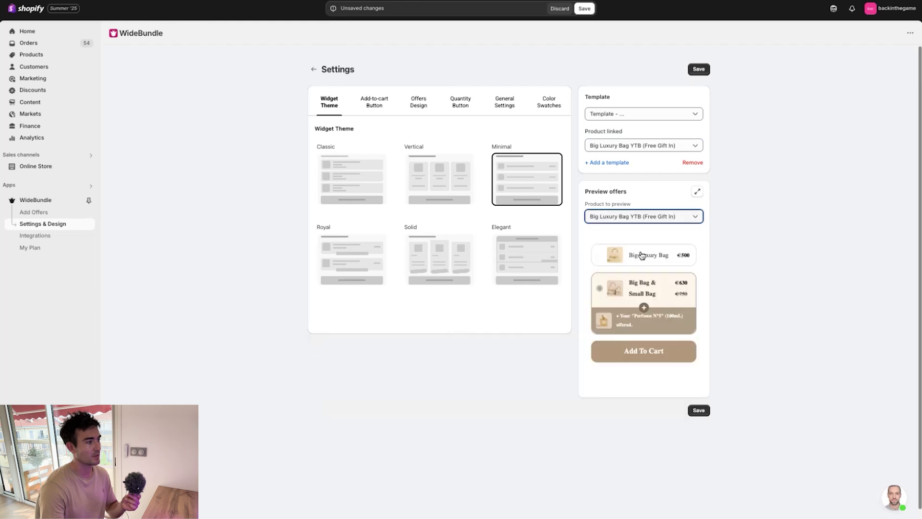
click(700, 412)
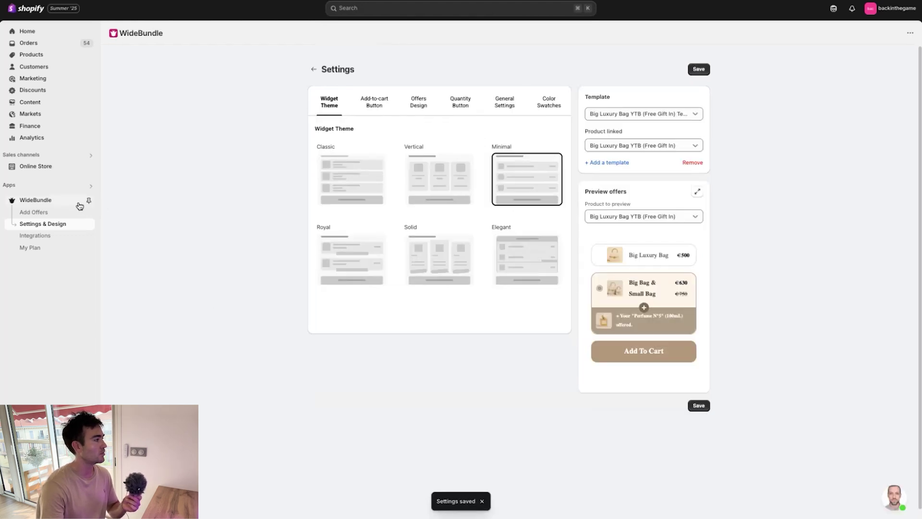
Step: Open the store page of Big Luxury Bag YTB (Free Gift In) from the list of products with offers
click(48, 202)
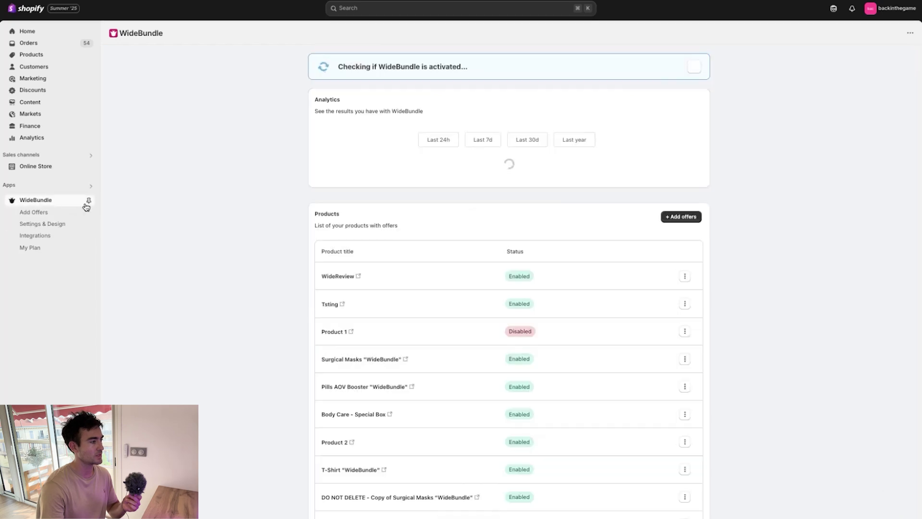
scroll(483, 336, down, 10)
scroll(483, 335, down, 20)
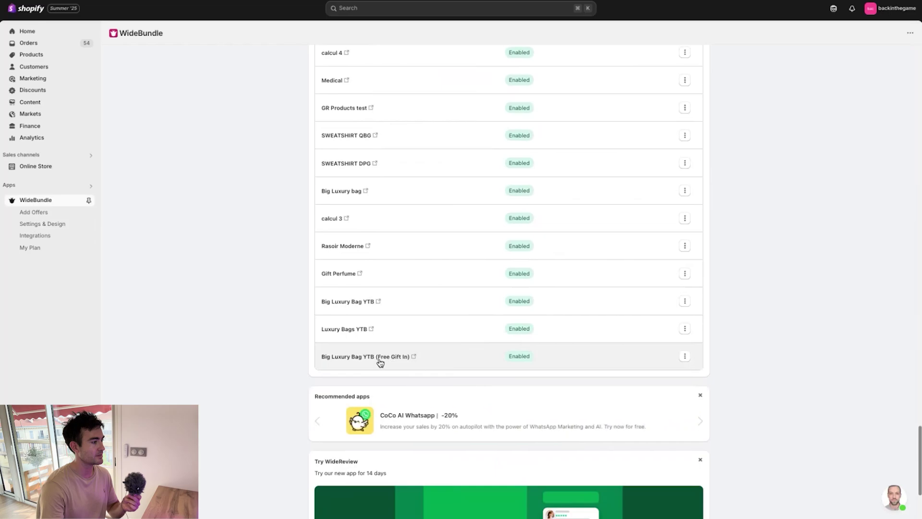
click(414, 358)
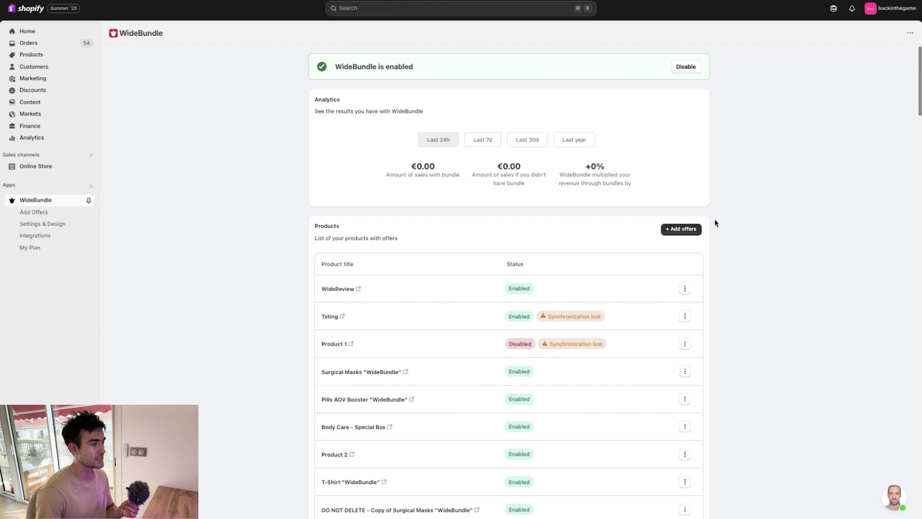
Step: Start a new automatic-discount bundle for the specific product Big Luxury Bag YTB (Free Gift Under)
click(678, 234)
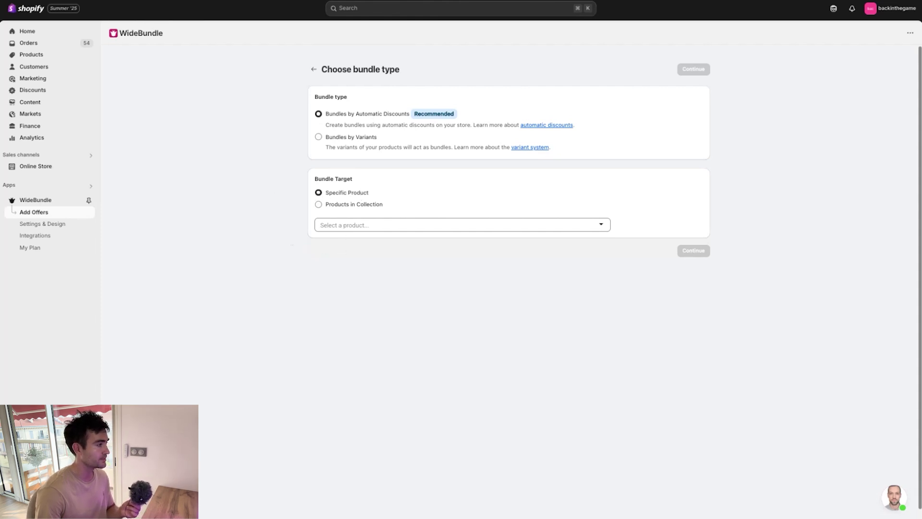
click(370, 225)
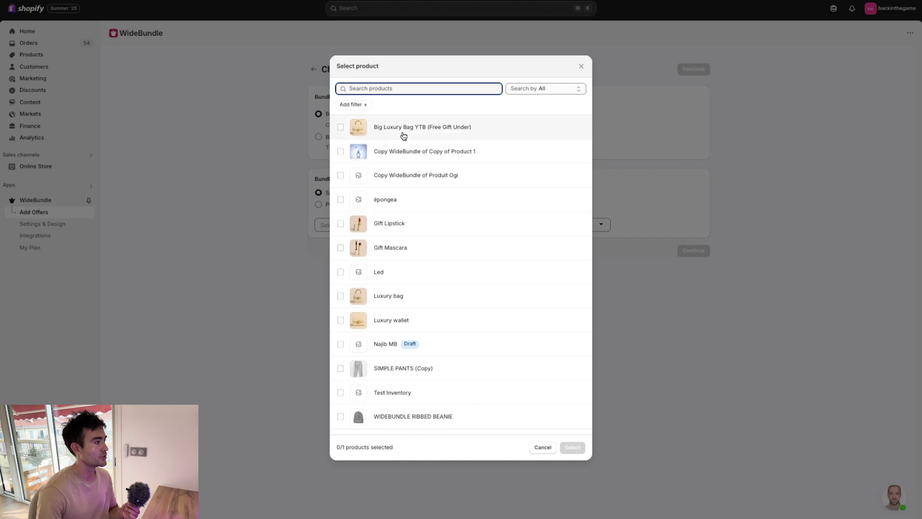
click(340, 127)
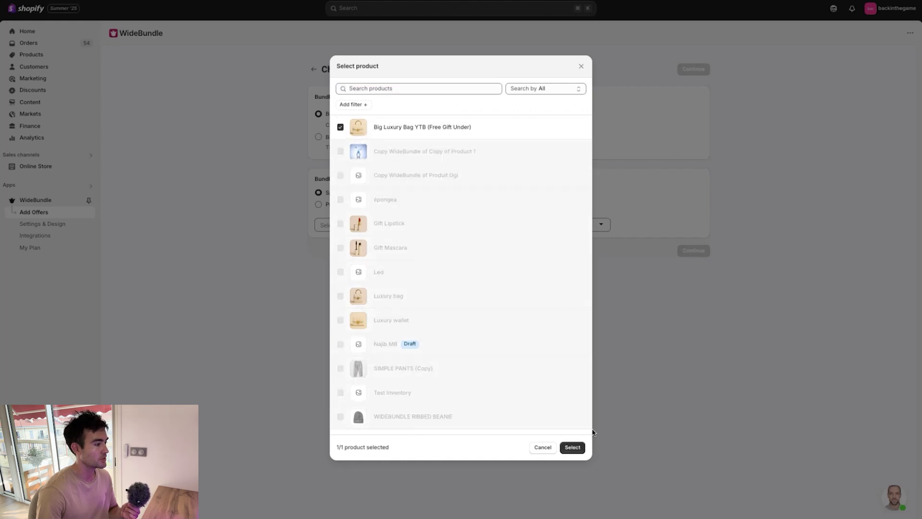
click(573, 447)
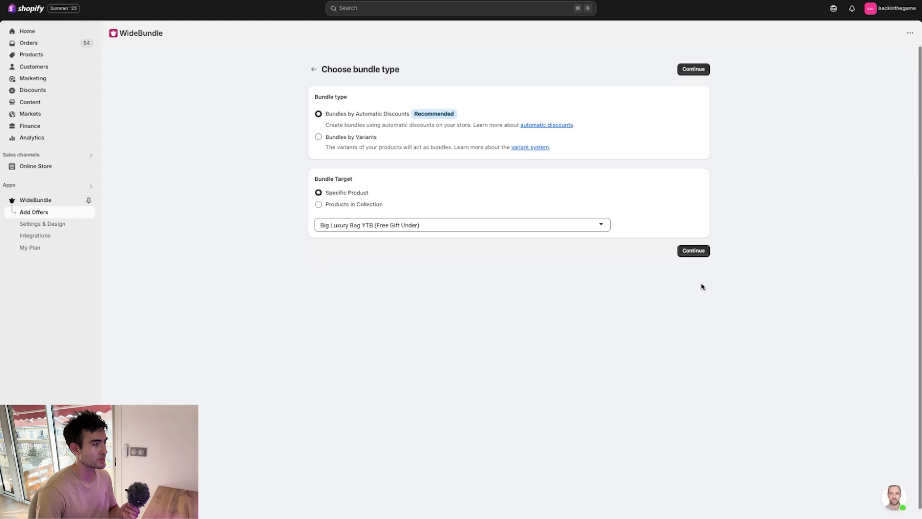
click(693, 250)
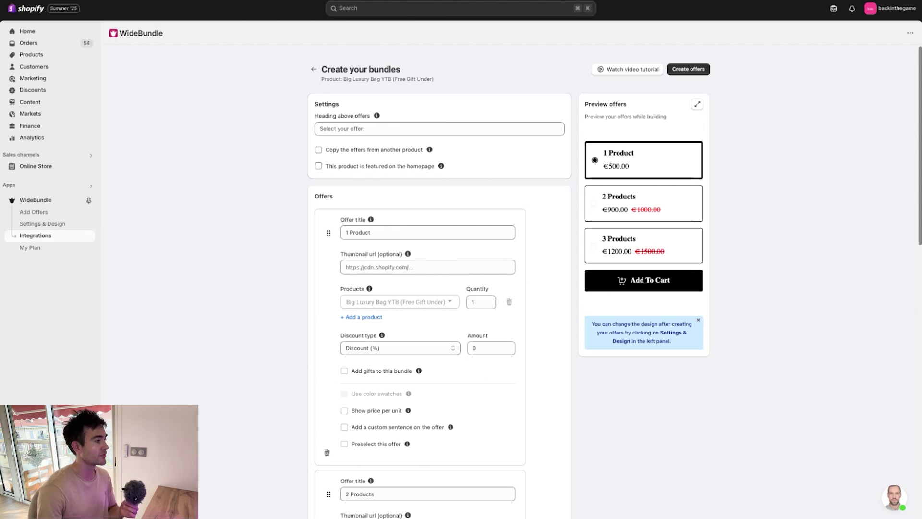
Step: Title the first offer "Big Luxury Bag" and paste the URL of ChatGPTImageMay16_2025_04_06_49PM.png as its thumbnail
double_click(356, 232)
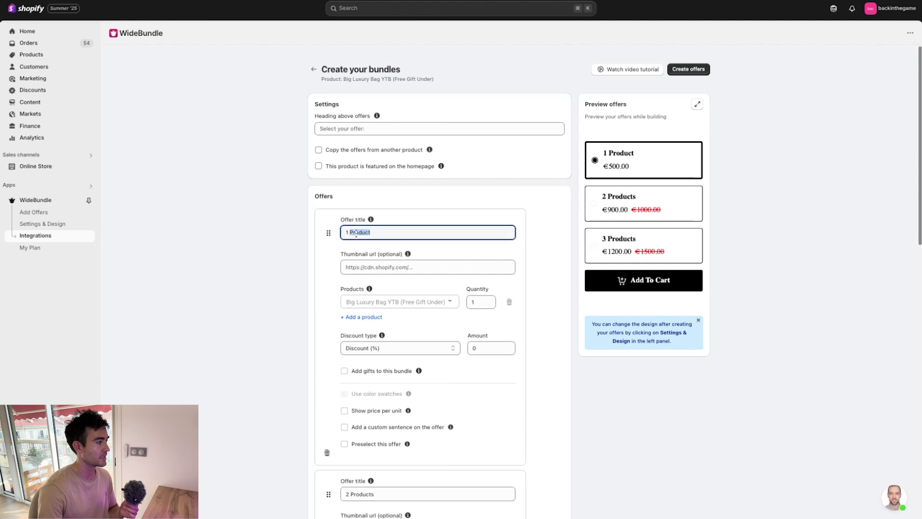
click(355, 234)
drag(378, 233, 338, 237)
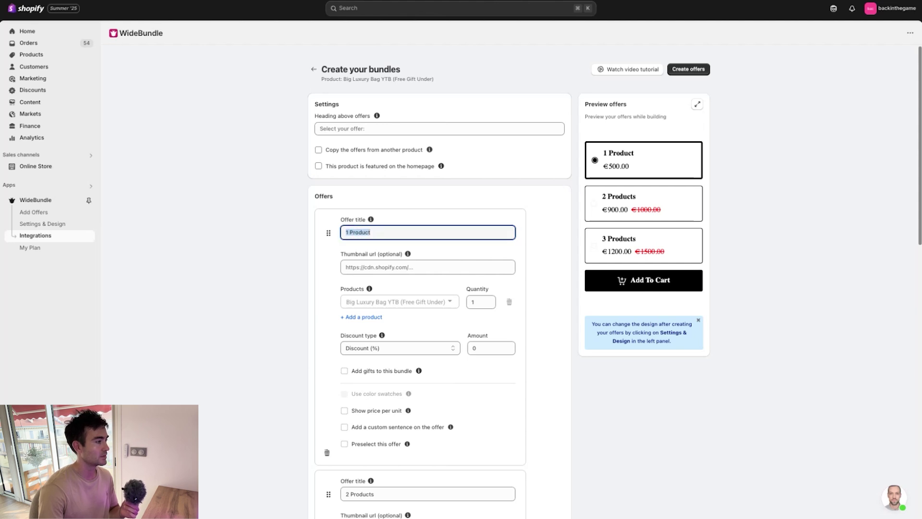
text(Big Luxury Bag)
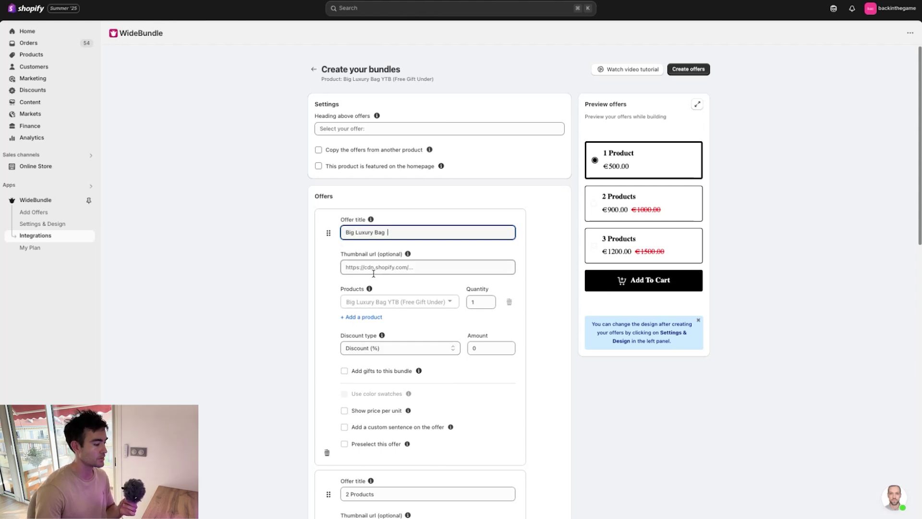
click(461, 409)
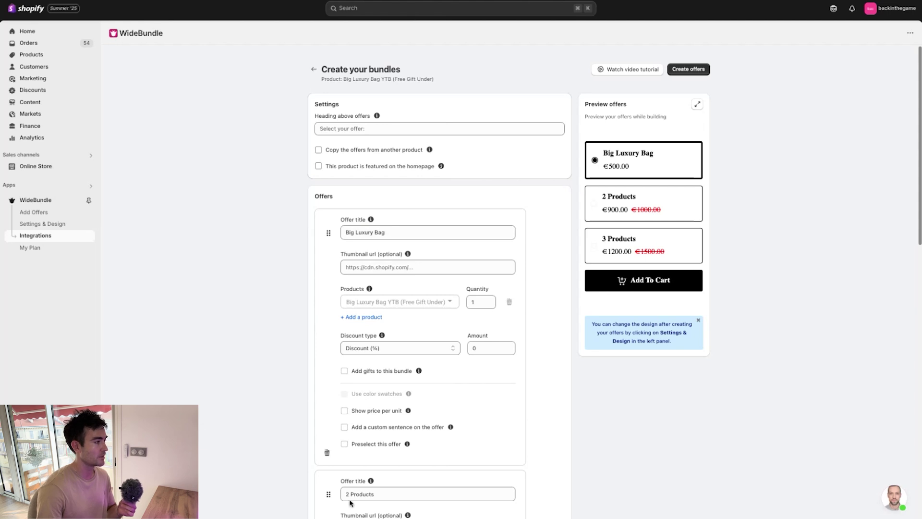
click(354, 267)
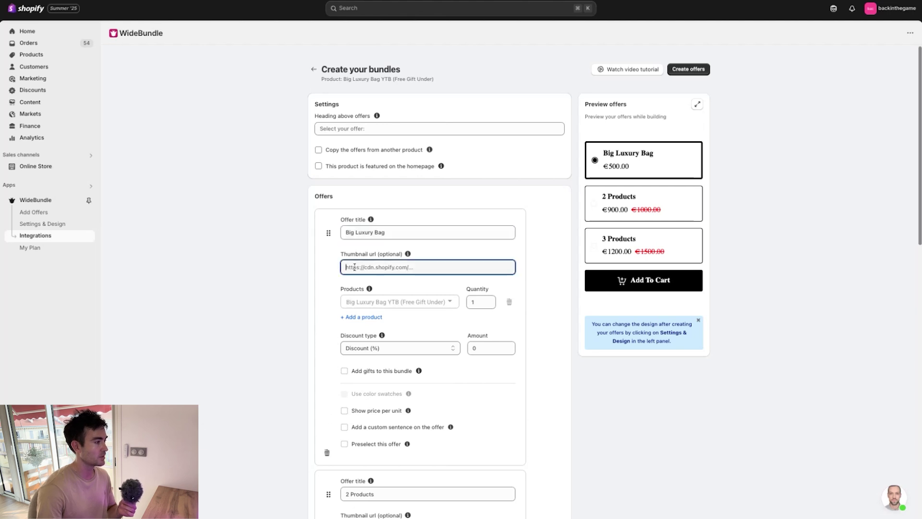
key(super+v)
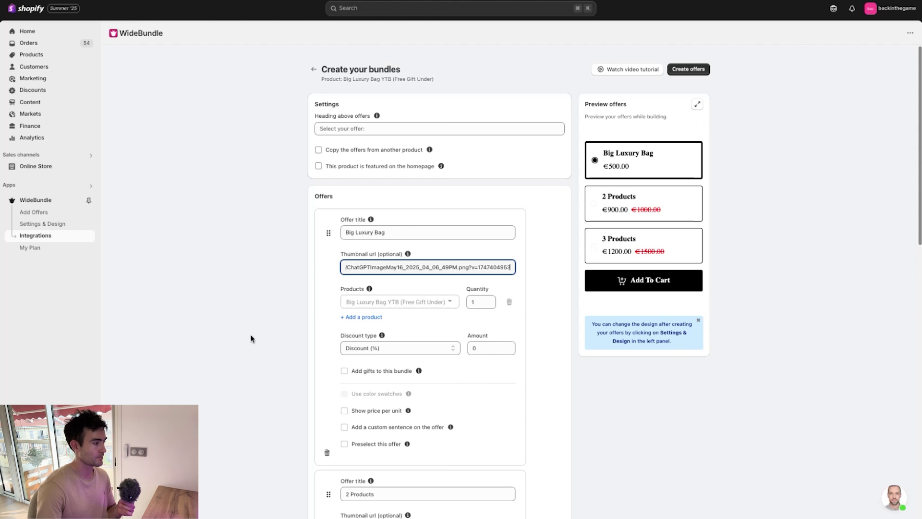
Step: Title the second offer "Big Bag & Small Bag" and paste its thumbnail image URL
scroll(251, 339, down, 6)
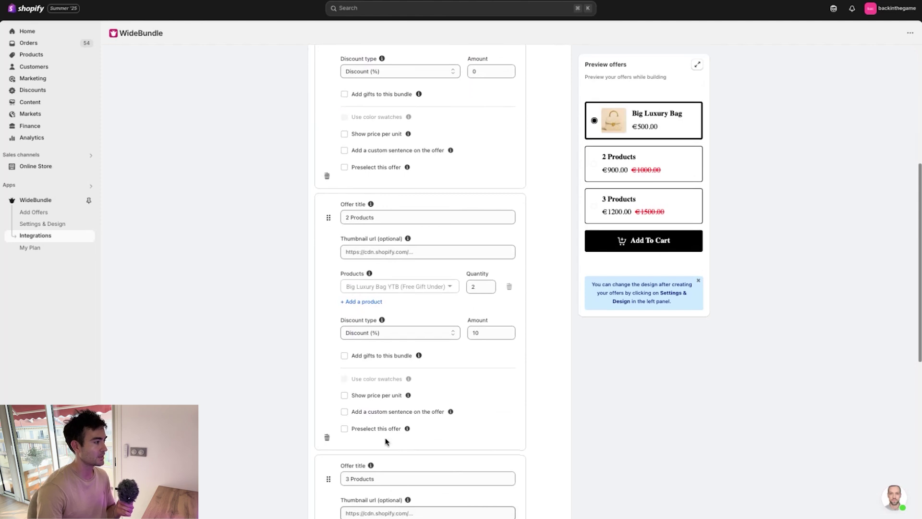
triple_click(369, 219)
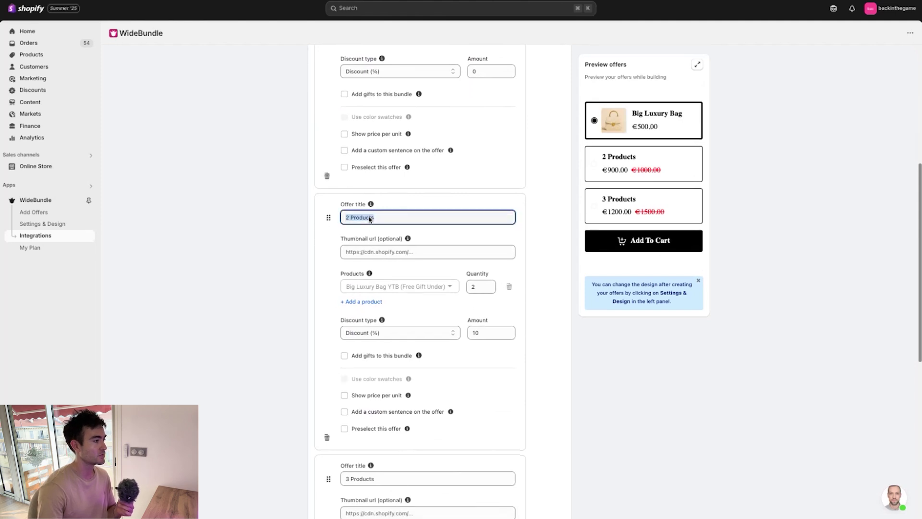
text(Big Bag & Small Bag)
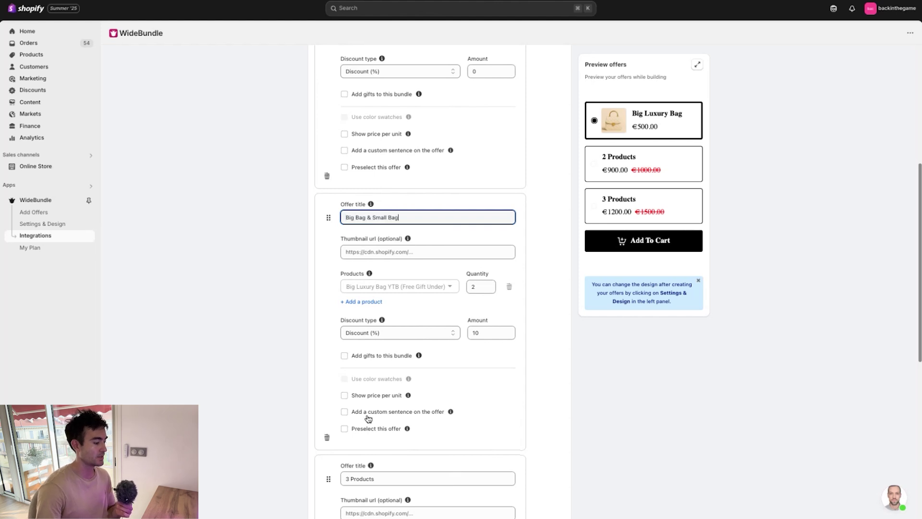
click(289, 394)
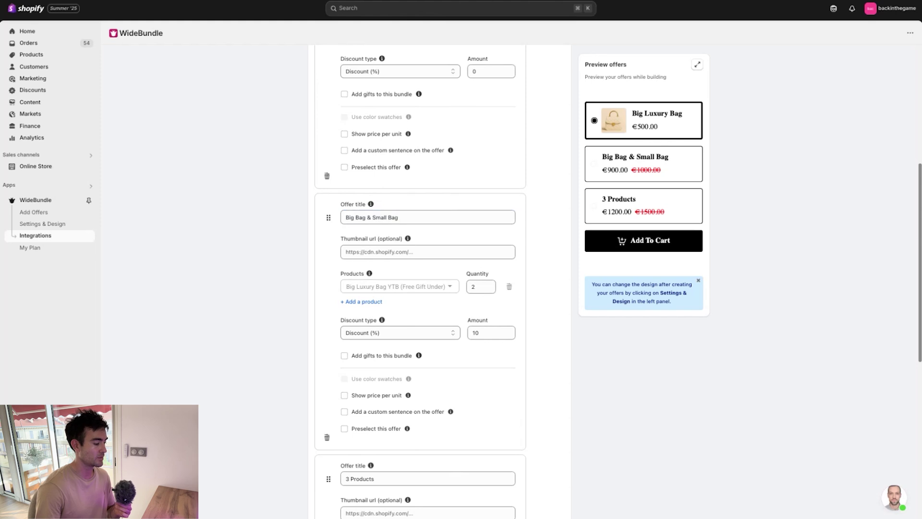
click(402, 252)
key(super+v)
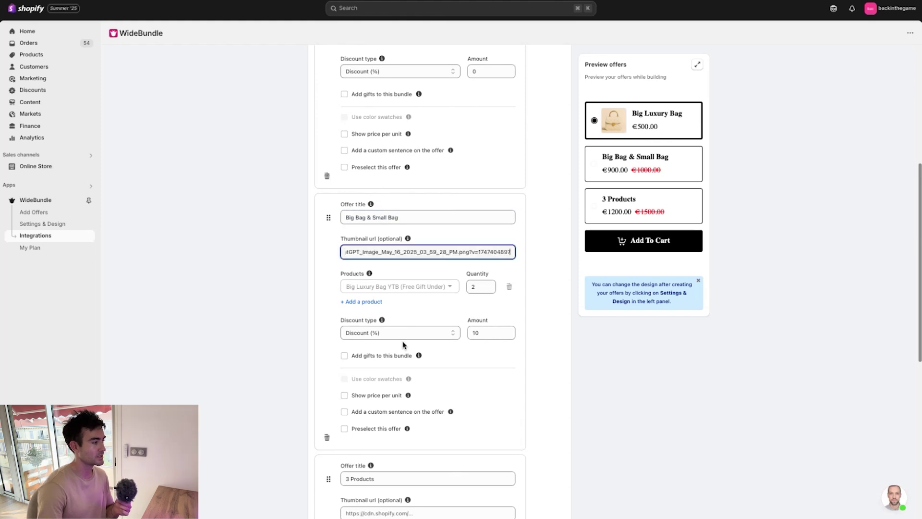
Step: In the Big Bag & Small Bag offer, set the main product's quantity to 1 and add the Luxury bag as a second product
click(489, 289)
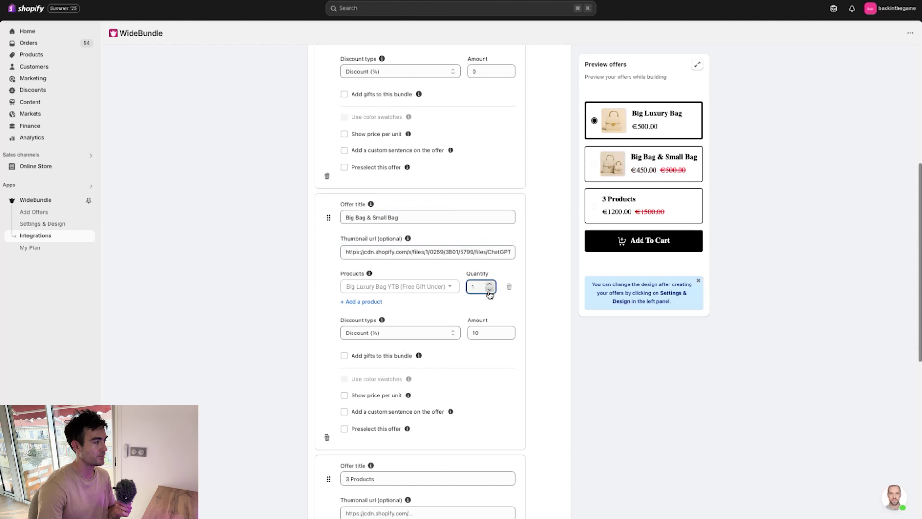
click(361, 302)
click(361, 305)
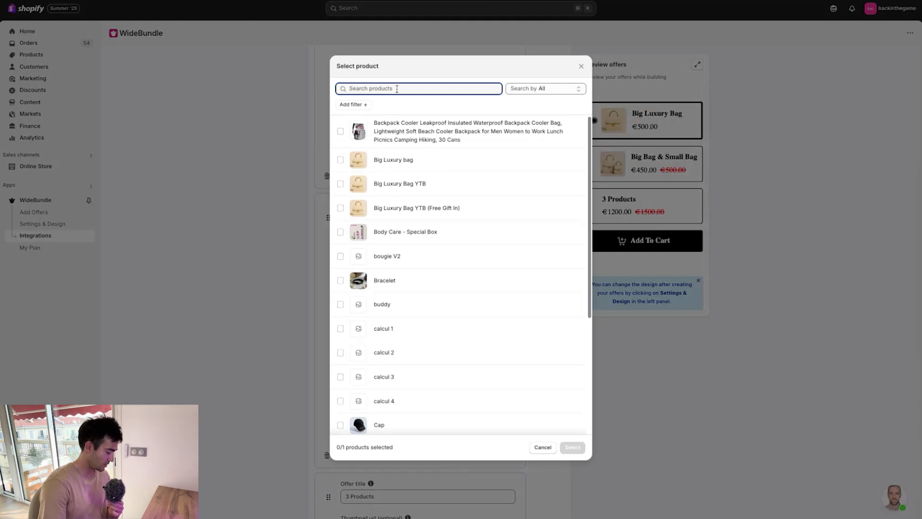
text(bag)
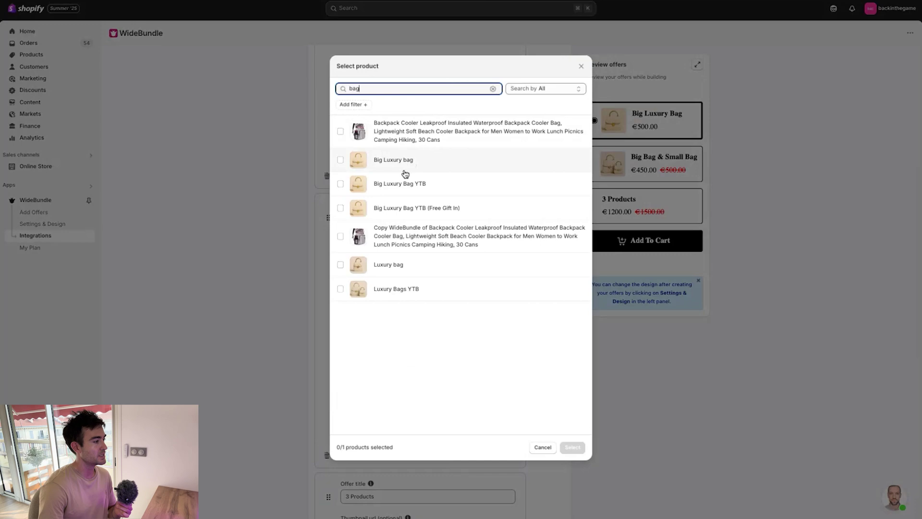
click(391, 265)
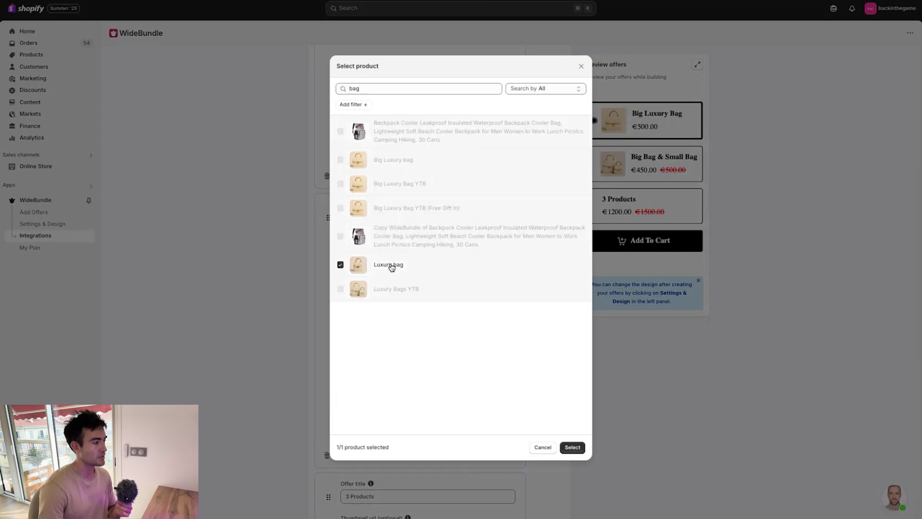
click(572, 448)
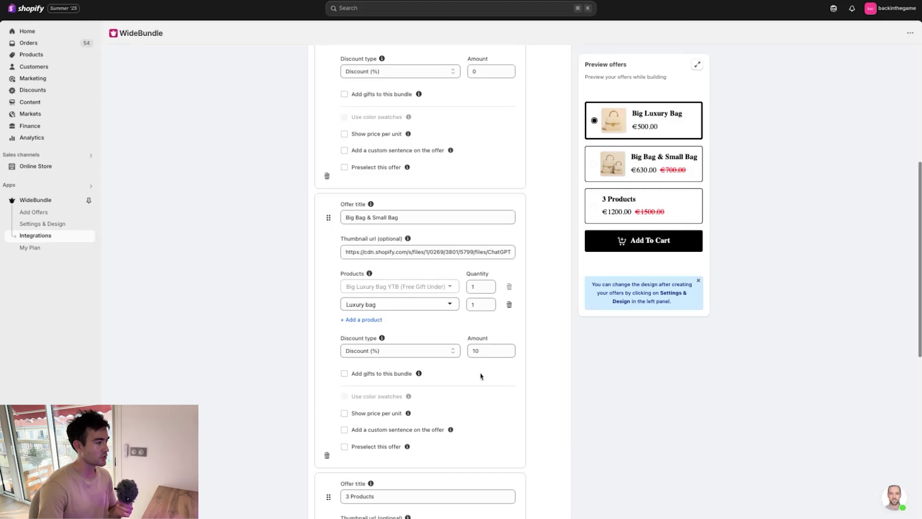
Step: Enable gifts for the Big Bag & Small Bag offer and set the free gift placement to Under bundle cards
click(346, 377)
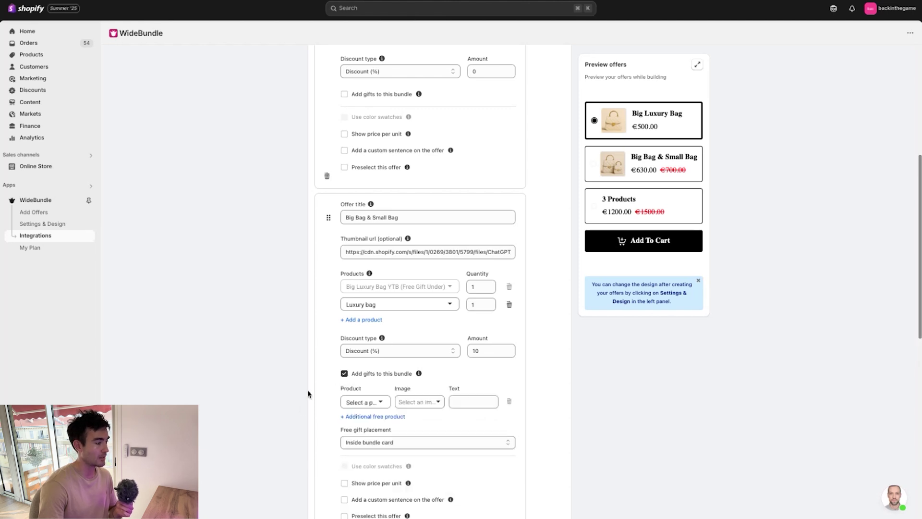
click(357, 445)
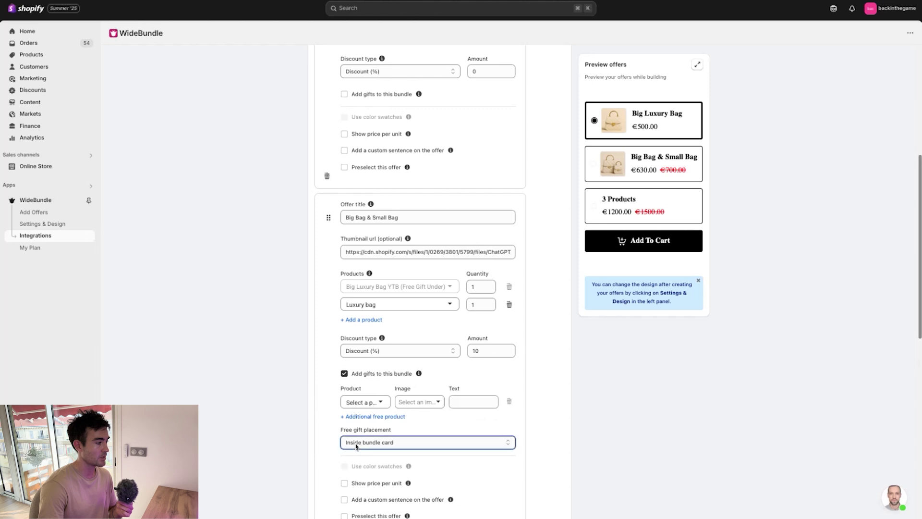
click(360, 456)
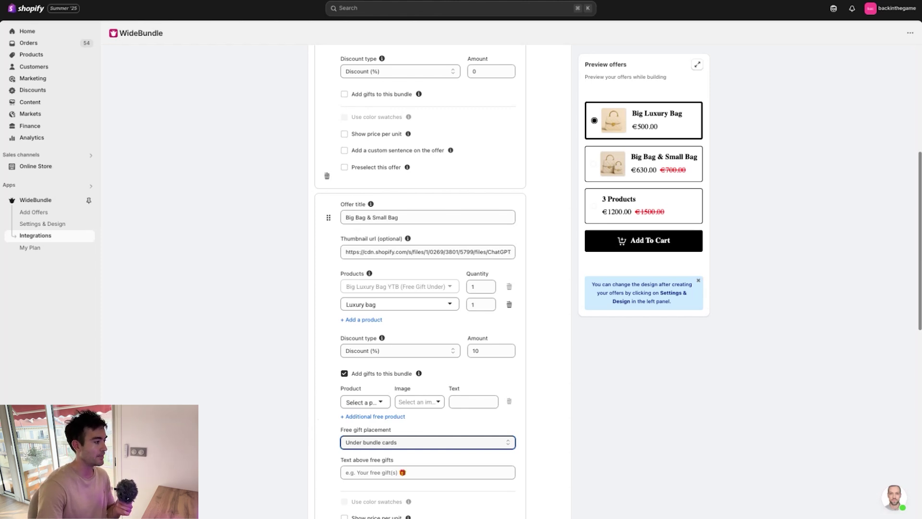
Step: Add Gift Lipstick and Gift Mascara as the free products of the Big Bag & Small Bag offer
click(365, 402)
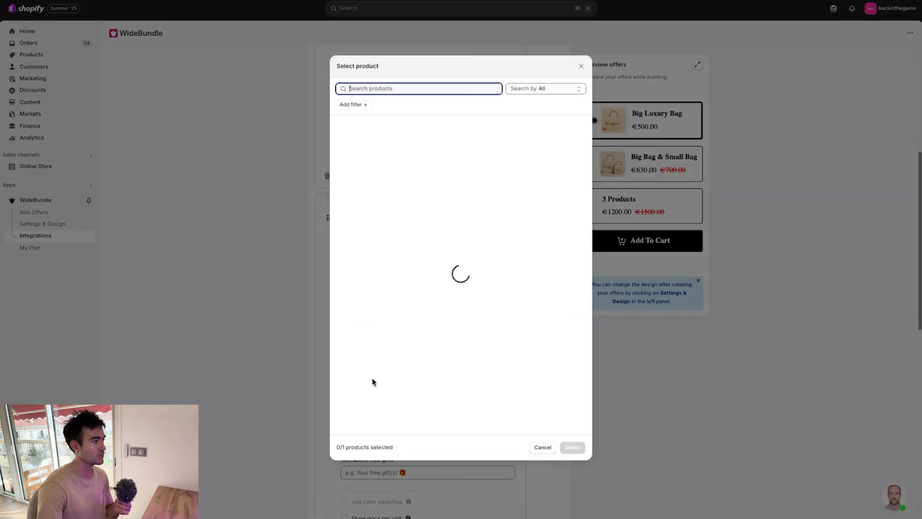
text(lipst)
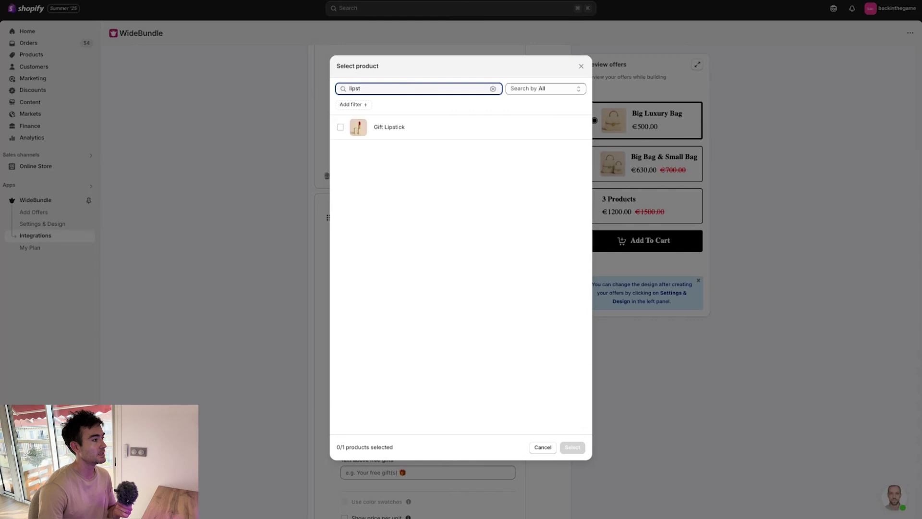
click(340, 128)
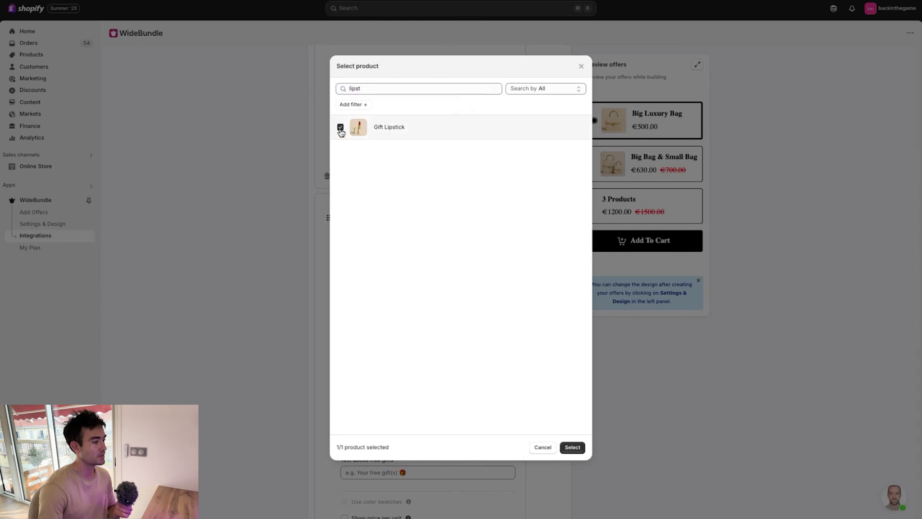
click(576, 449)
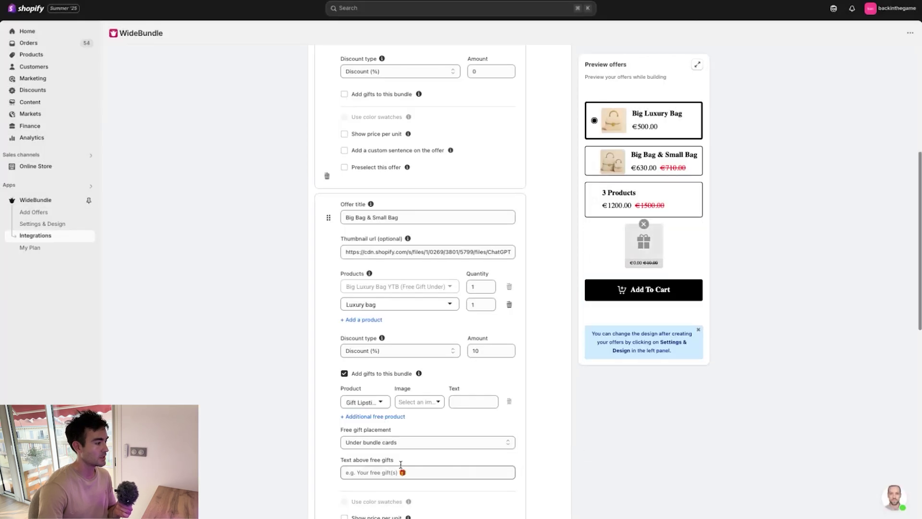
click(362, 417)
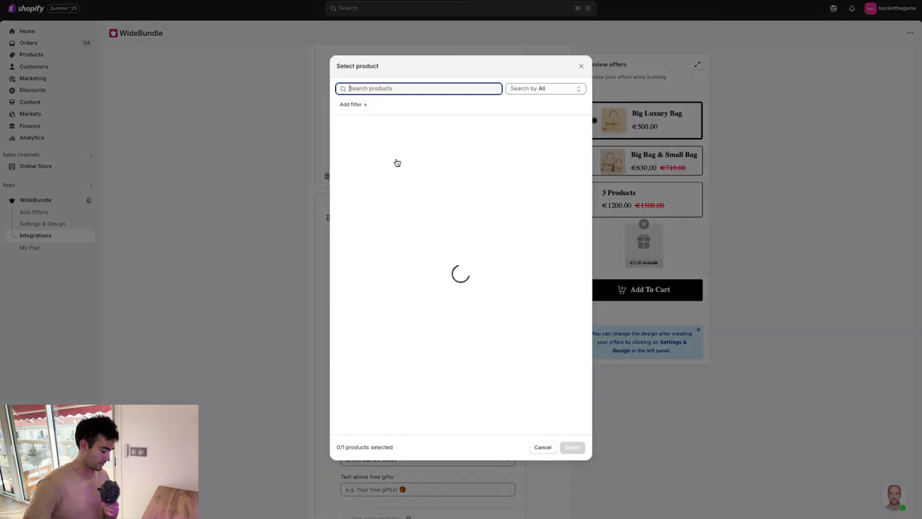
text(m)
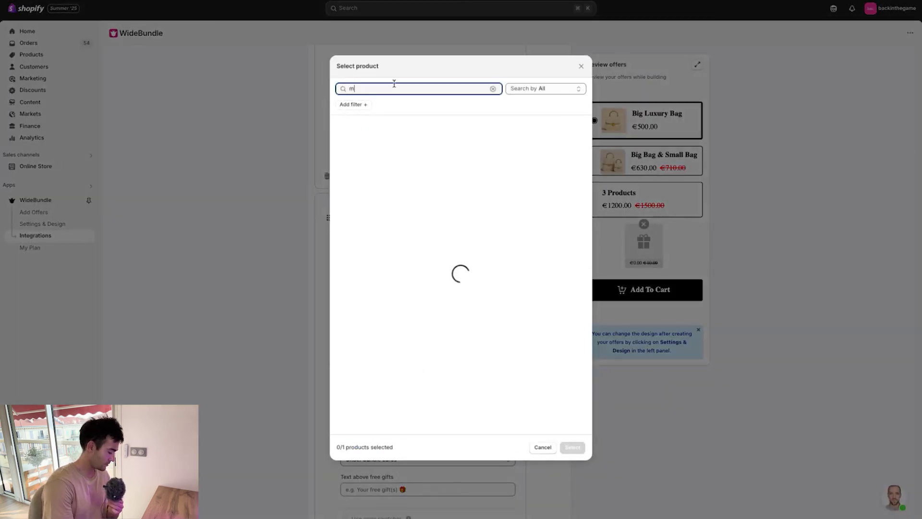
text(ascara)
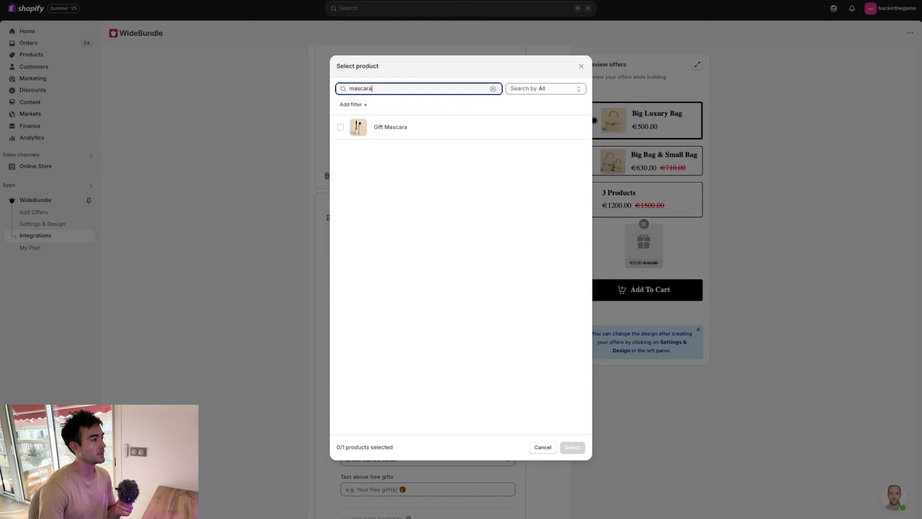
click(430, 128)
key(Return)
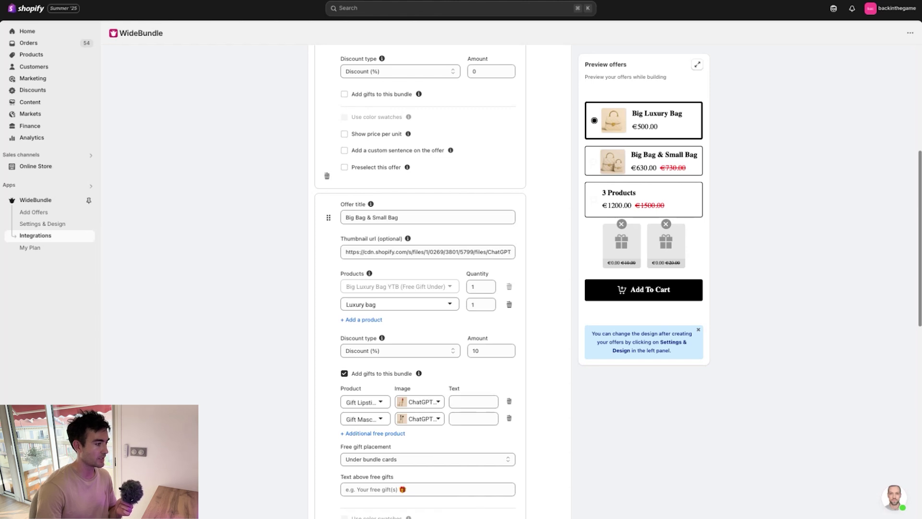
Step: Label the two free gifts with the texts "Lipstick" and "Mascara"
click(473, 403)
text(Lipstick)
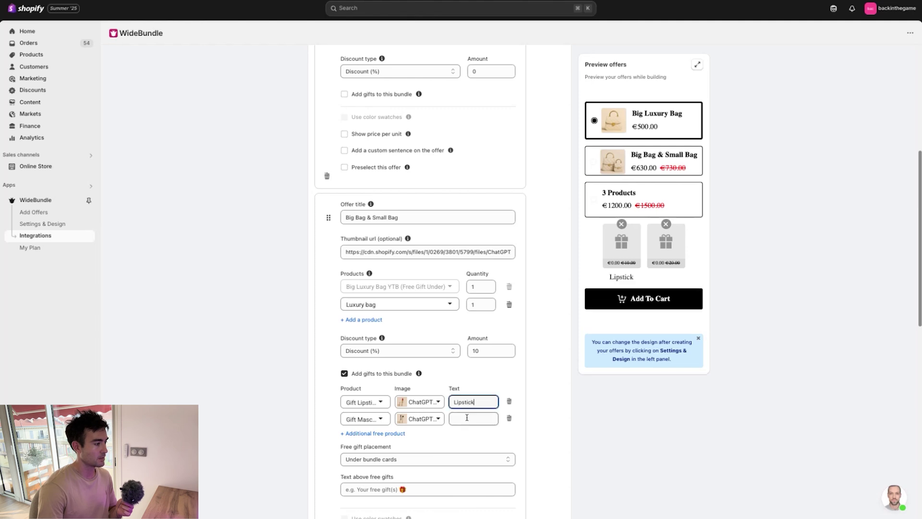
click(466, 419)
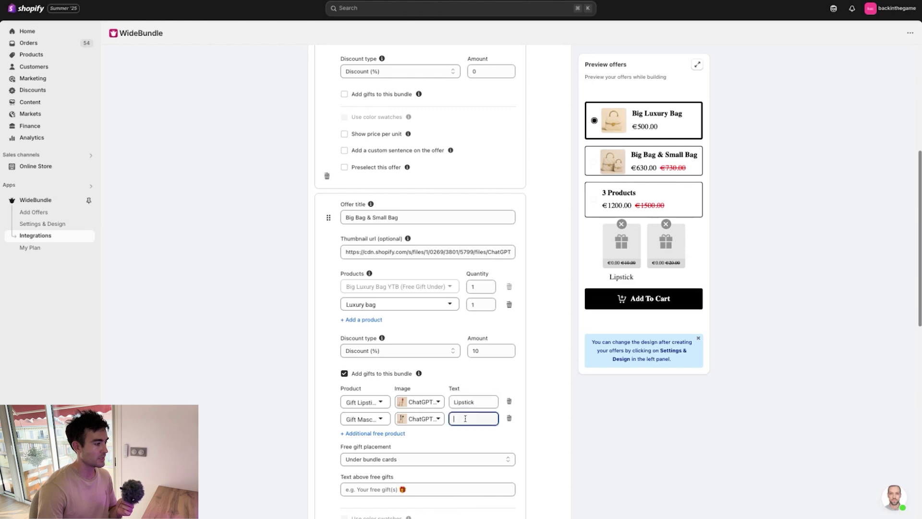
text(Mascara)
click(545, 447)
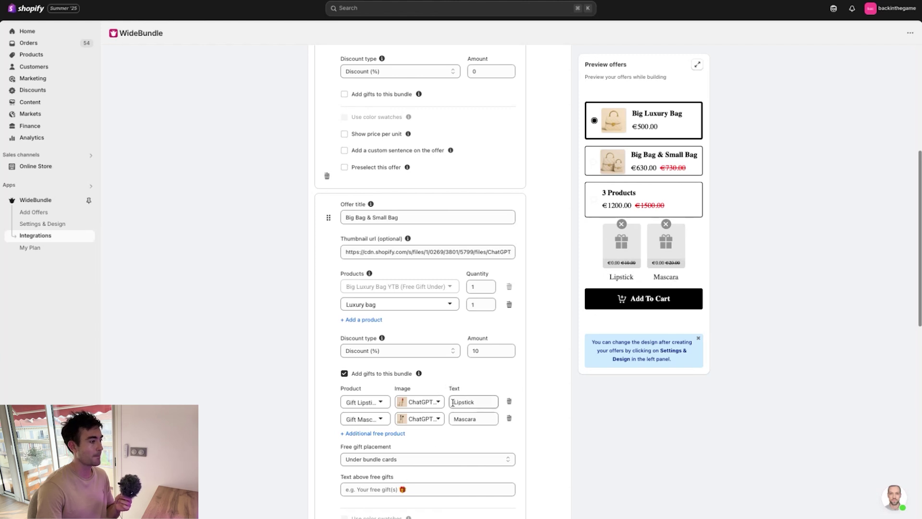
Step: Preselect the Big Bag & Small Bag offer and set the text above its free gifts to "🎁 Gifts you unlocked"
scroll(452, 385, down, 2)
click(652, 165)
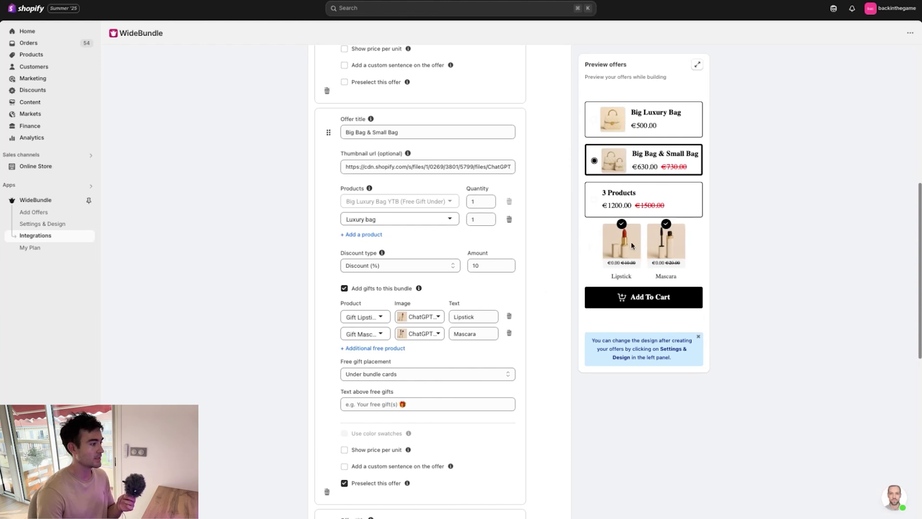
click(370, 404)
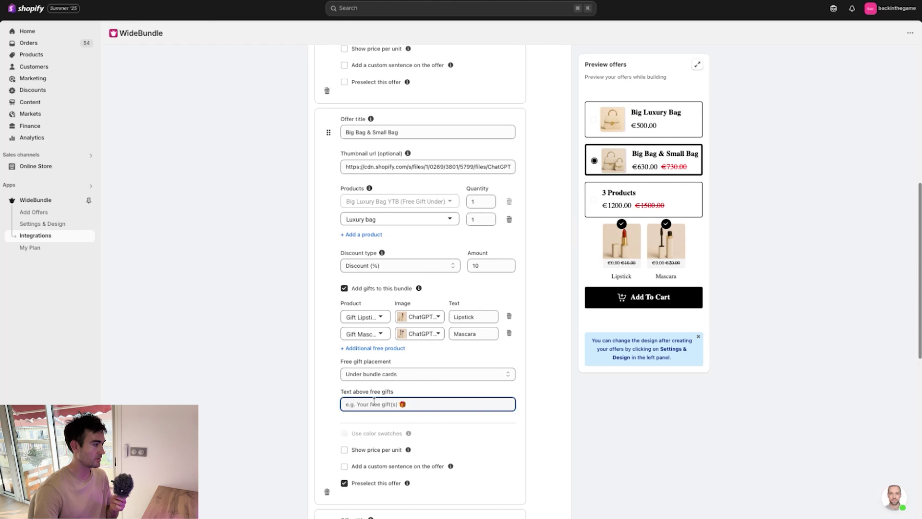
text(🎁 Gifts you unlocked)
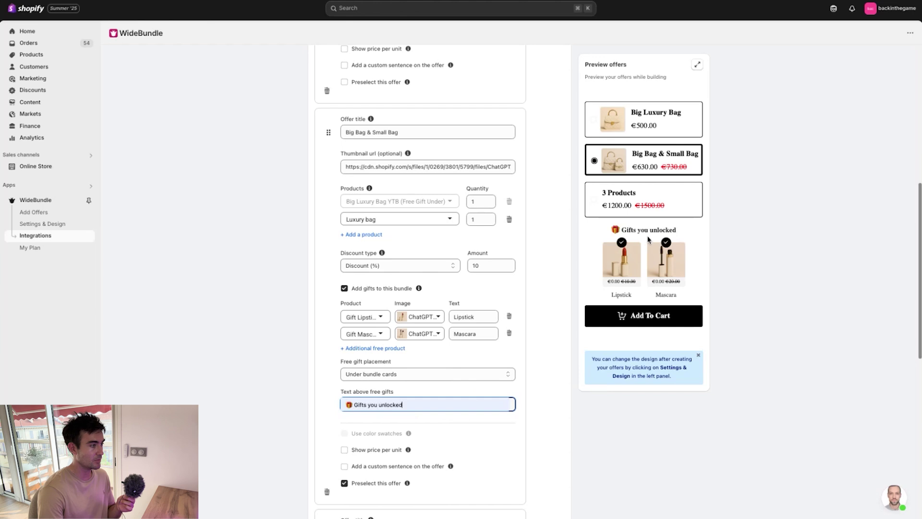
Step: Title the third offer "3 Big Bag, Small Bag & Wallet" and paste the URL of ChatGPT_Image_May_16_2025_04_01_11_PM.png as its thumbnail
scroll(656, 249, down, 1)
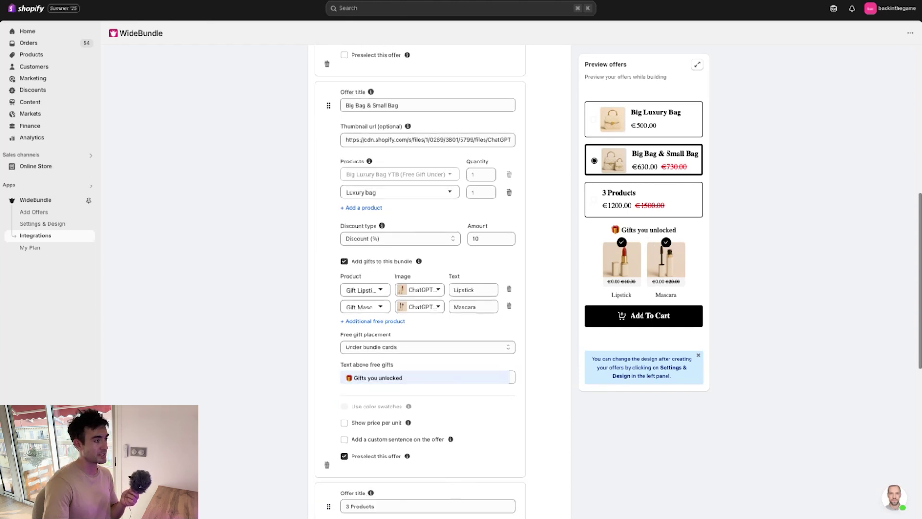
scroll(421, 279, down, 8)
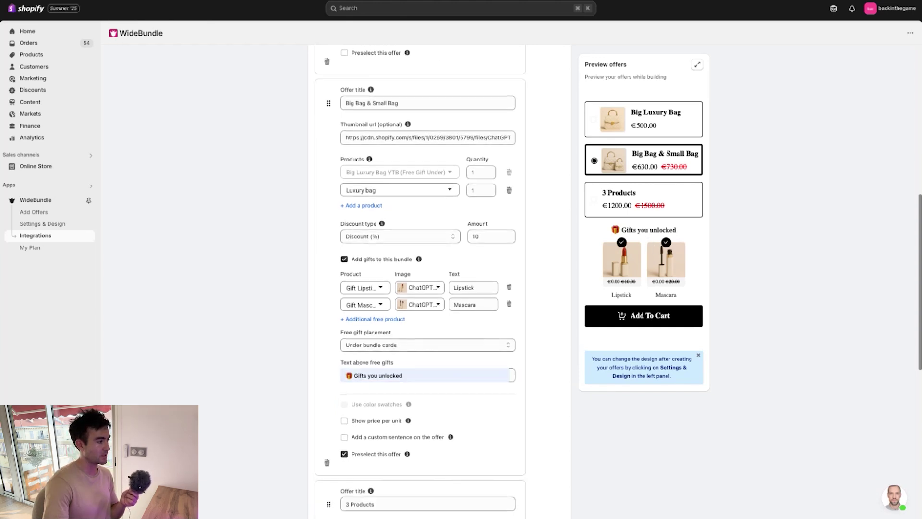
scroll(366, 490, down, 5)
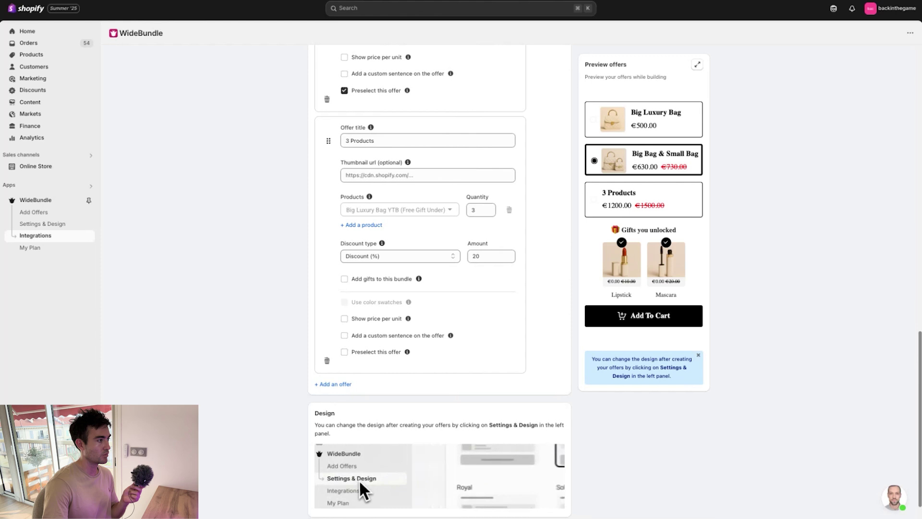
double_click(401, 138)
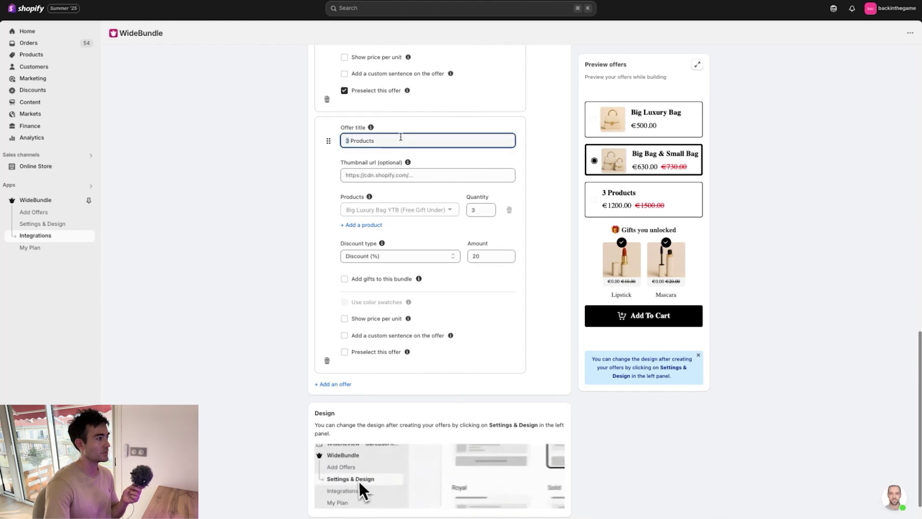
text(Big Bag, Small Bag & Wallet)
click(478, 462)
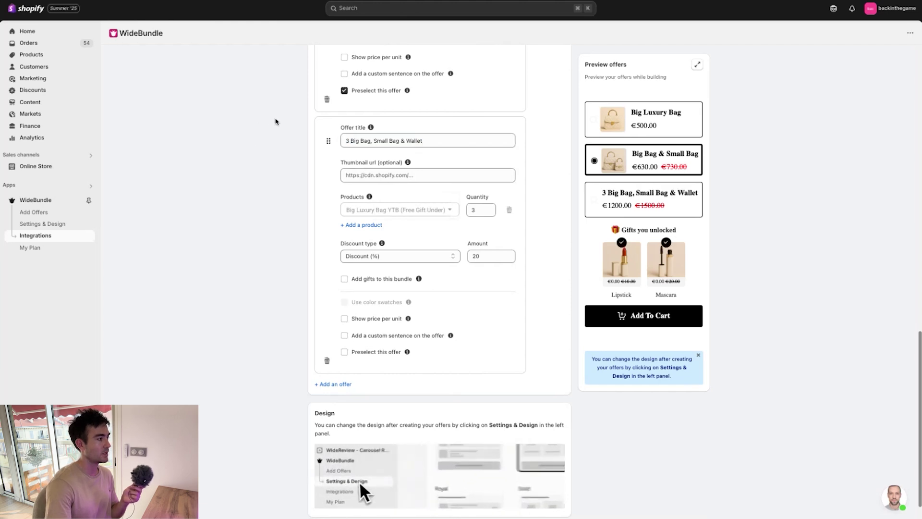
click(369, 175)
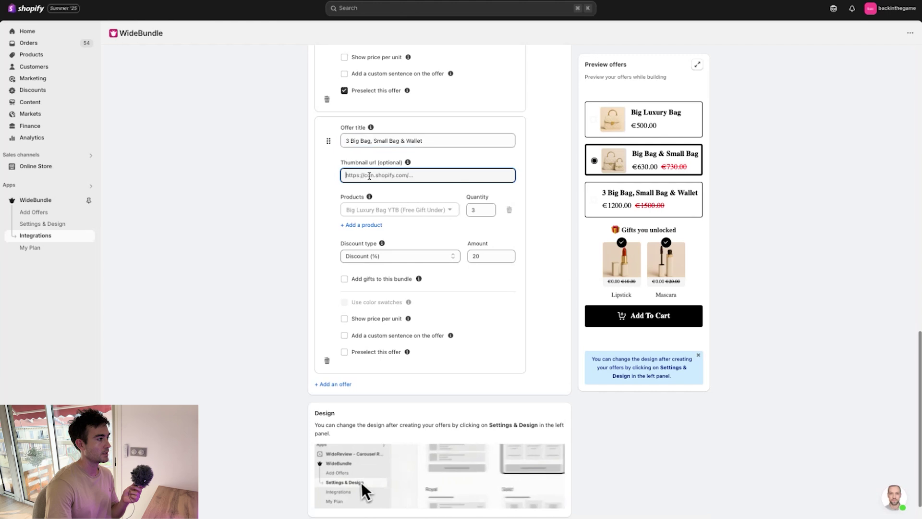
key(super+v)
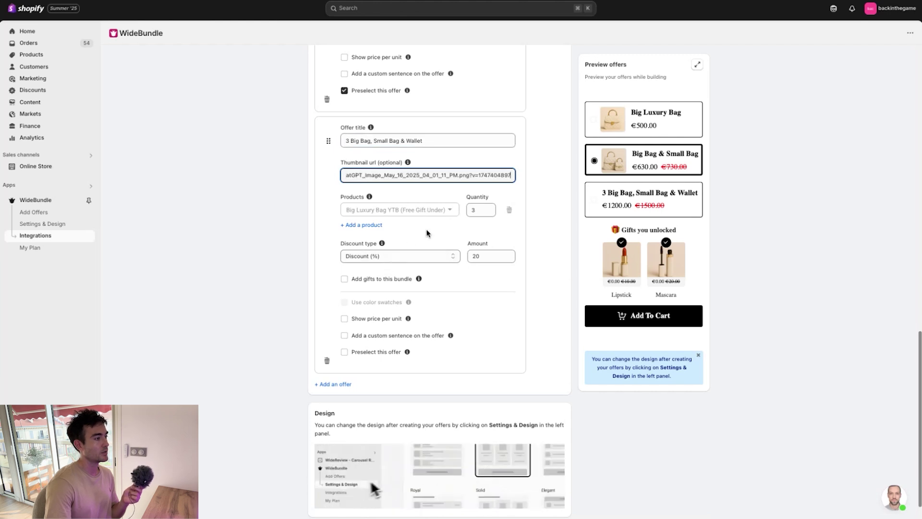
Step: In the third offer, set the main product's quantity to 1 and add the Luxury bag as a second product
click(489, 213)
click(489, 214)
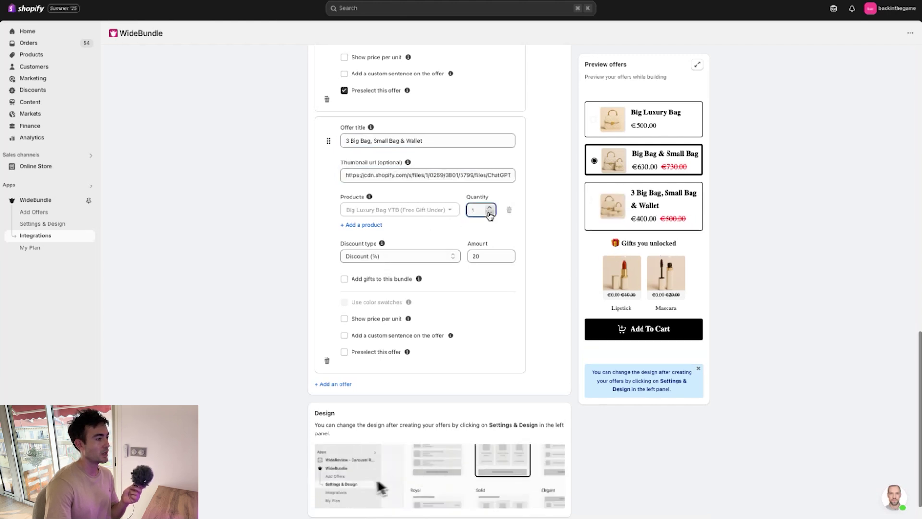
click(367, 225)
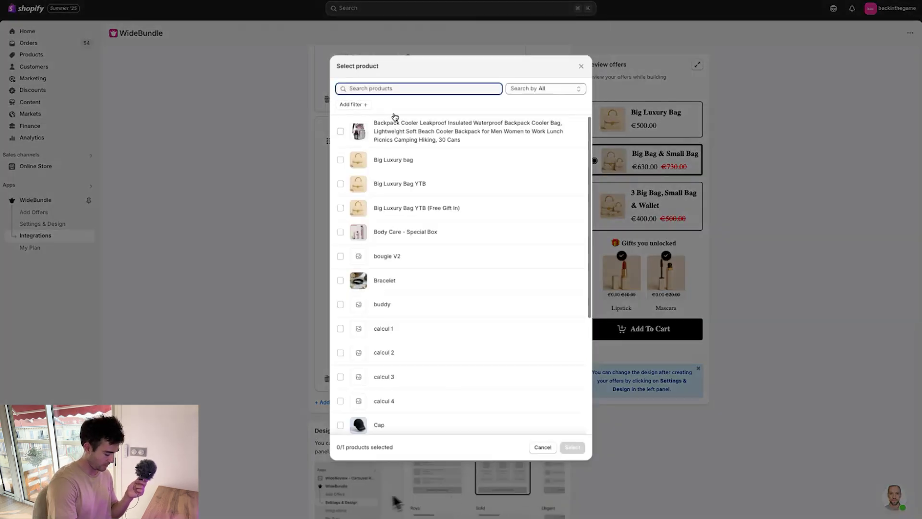
text(bag)
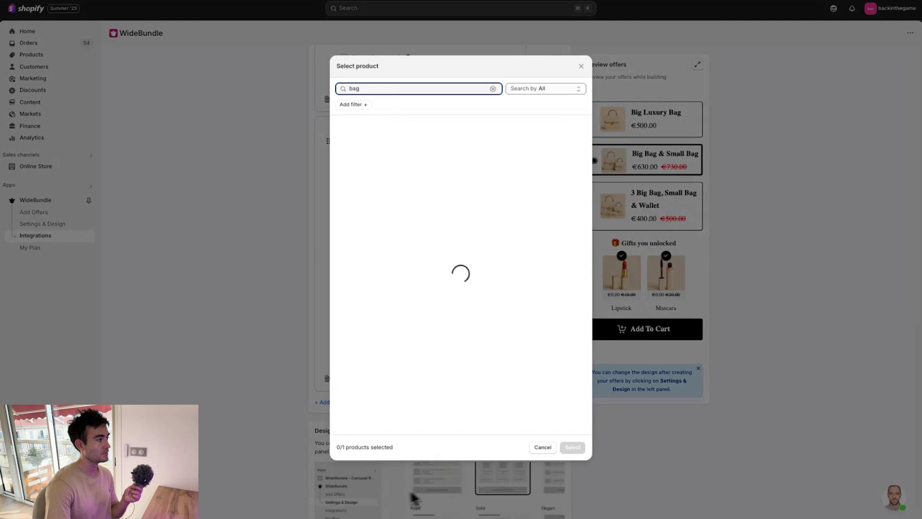
click(365, 264)
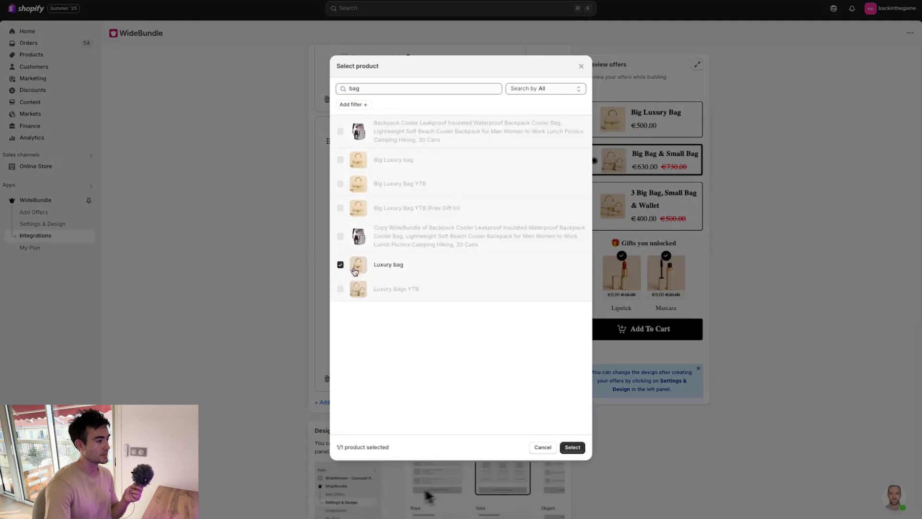
click(571, 448)
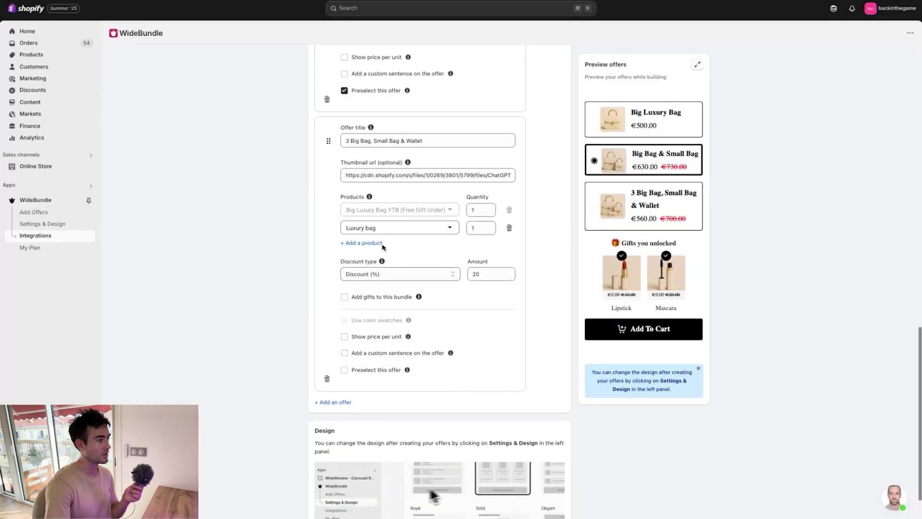
Step: Add the Luxury wallet as the third product in the "3 Big Bag, Small Bag & Wallet" offer
click(374, 244)
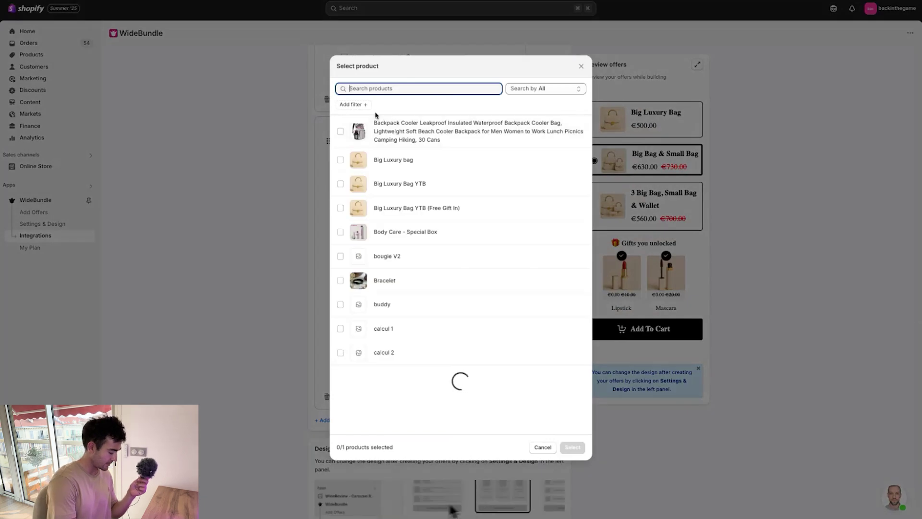
text(wall)
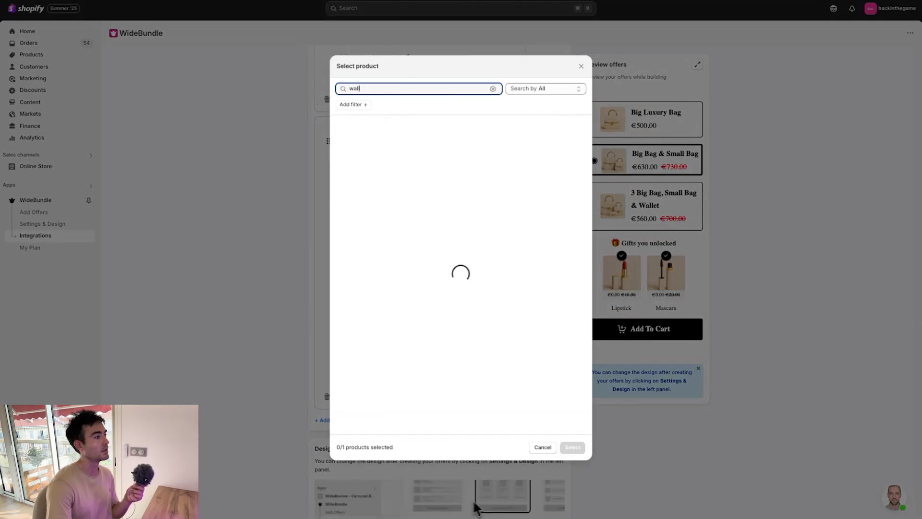
click(391, 128)
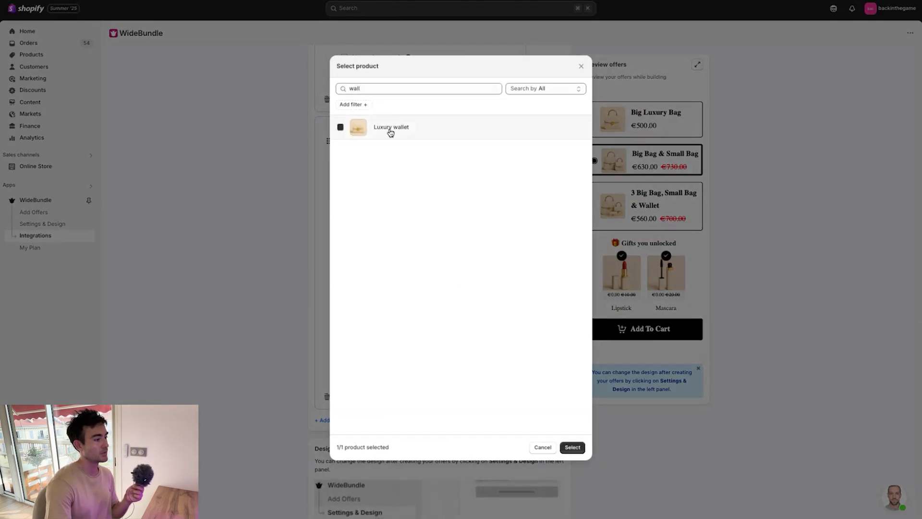
click(572, 447)
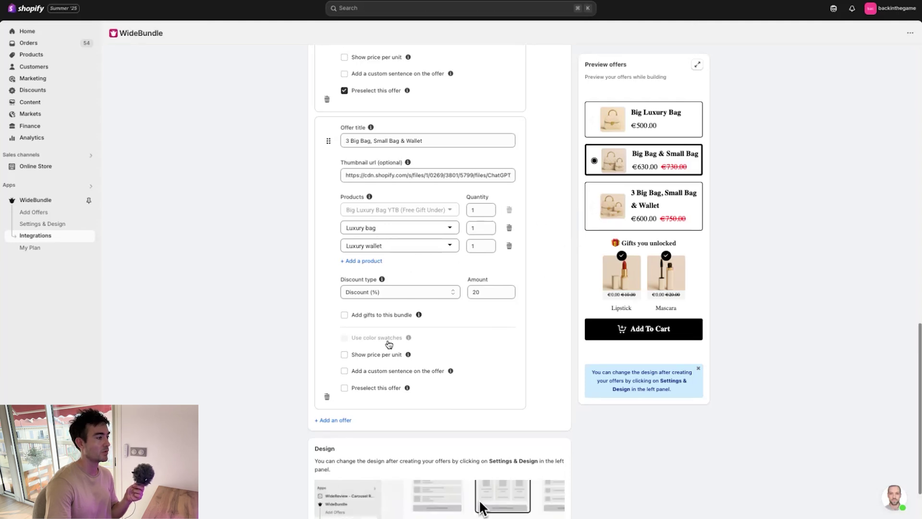
Step: Clear the discount amount of the third offer so that no percentage is entered
click(485, 293)
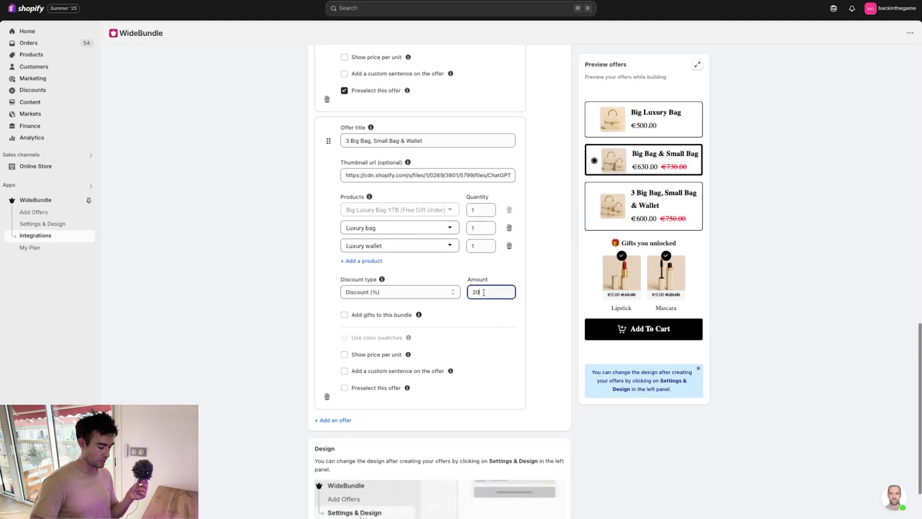
key(BackSpace)
key(BackSpace)
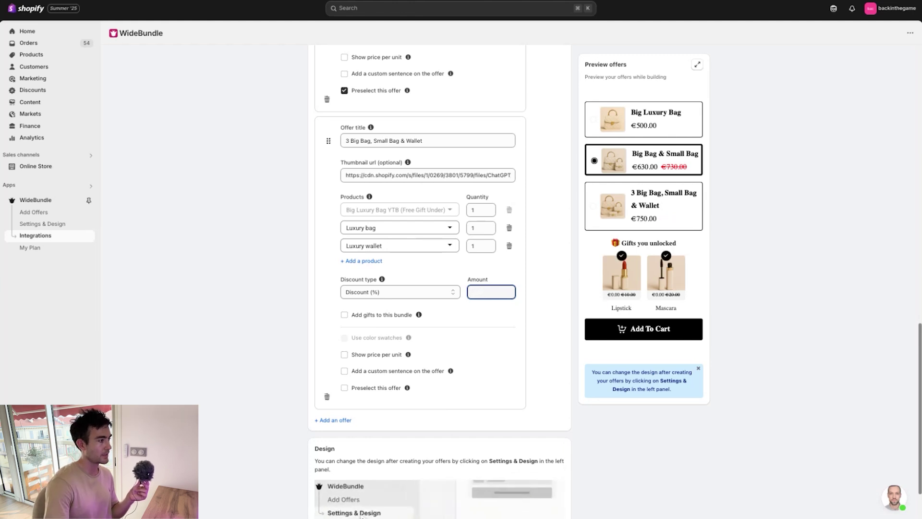
click(281, 332)
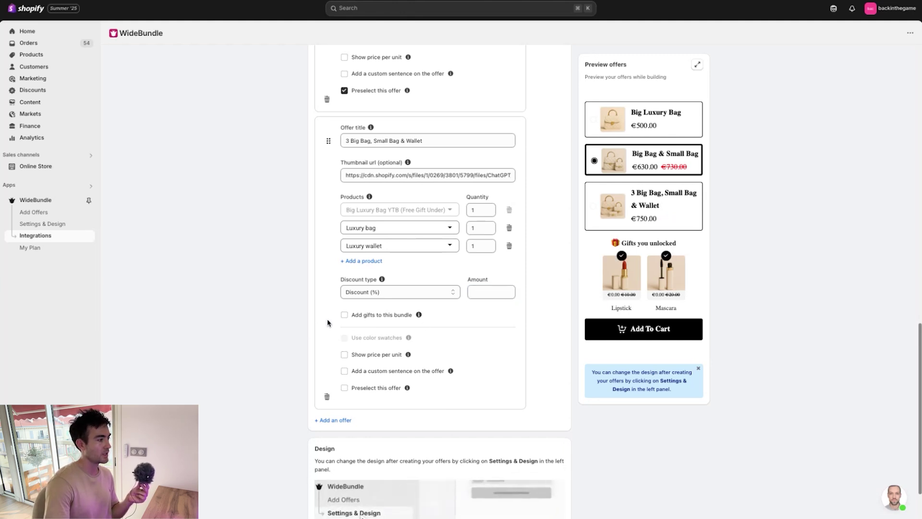
Step: Enable gifts for the third offer and set the free gift placement to Under bundle cards
click(345, 317)
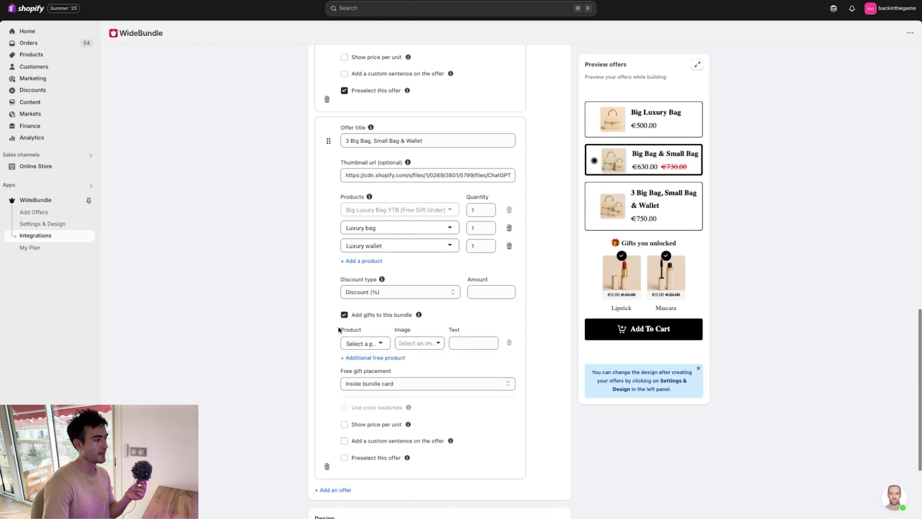
click(363, 387)
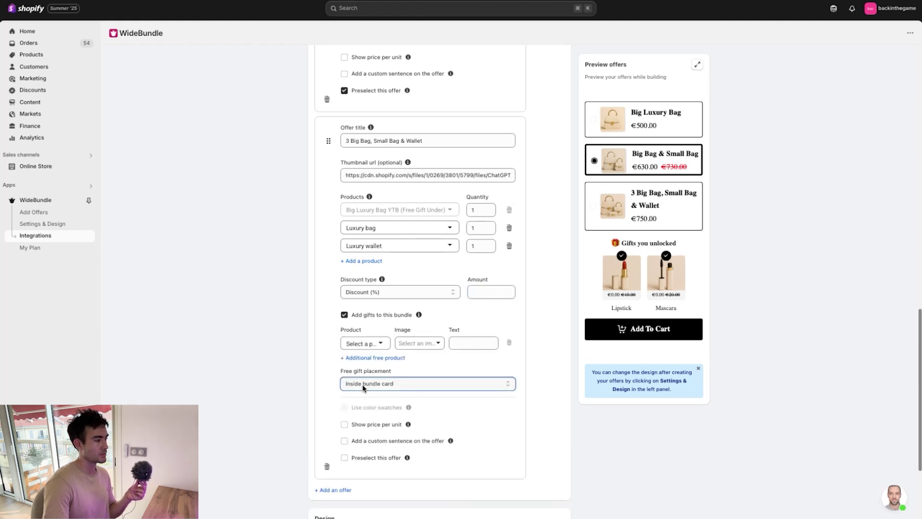
click(366, 397)
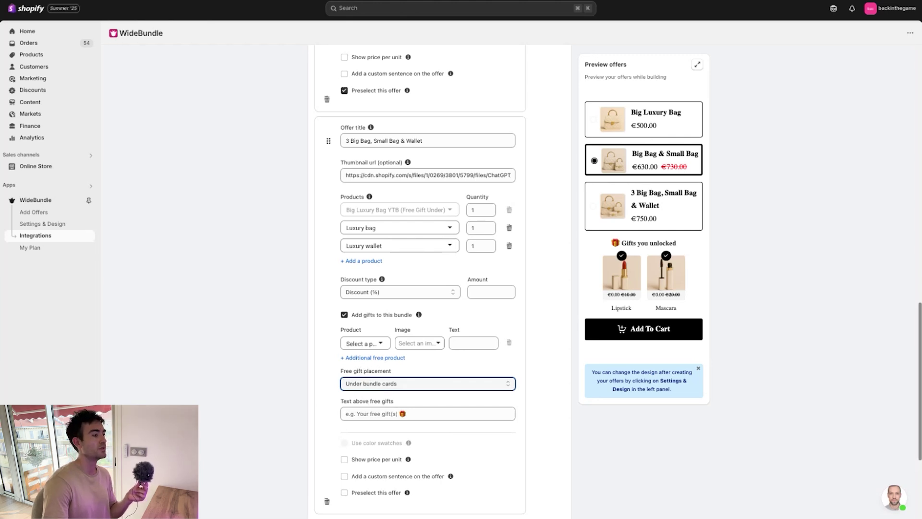
click(635, 210)
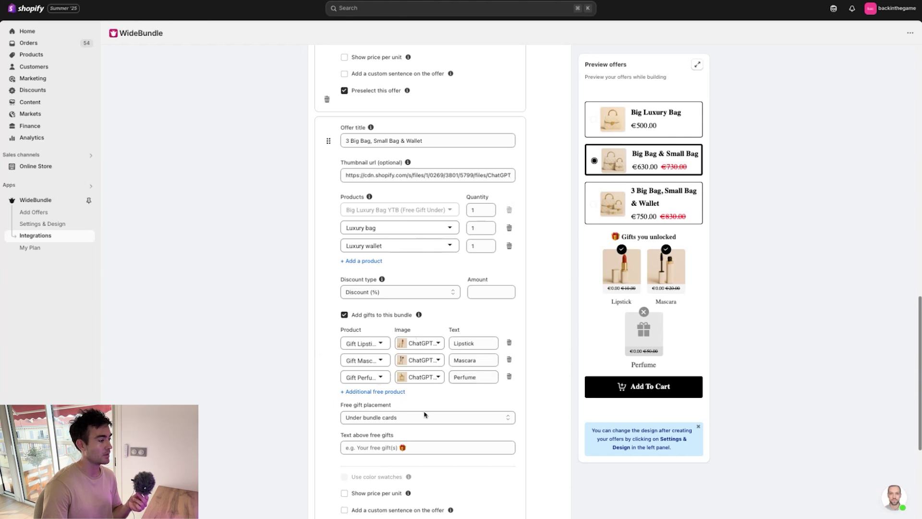
Step: Set the text above the third offer's free gifts to "Gifts you unlocked", without the gift emoji
click(371, 448)
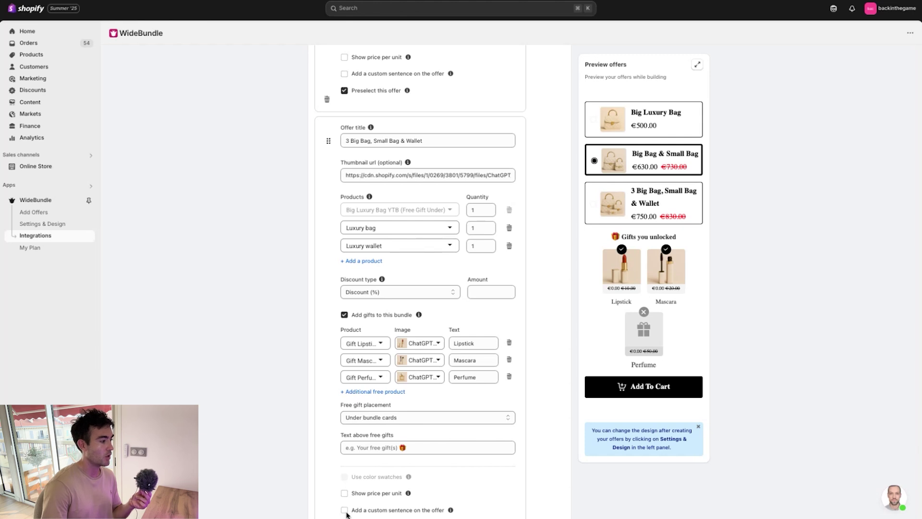
click(377, 447)
text(🎁 Gifts you unlocked)
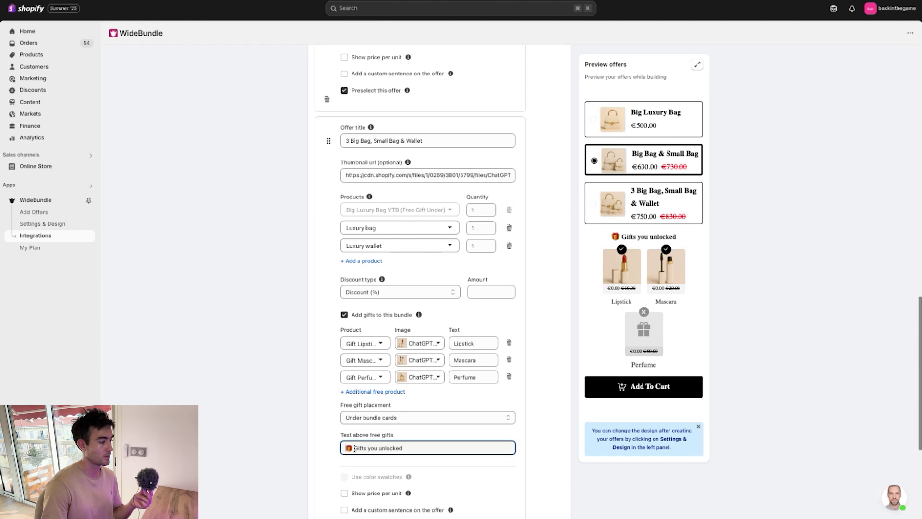
key(BackSpace)
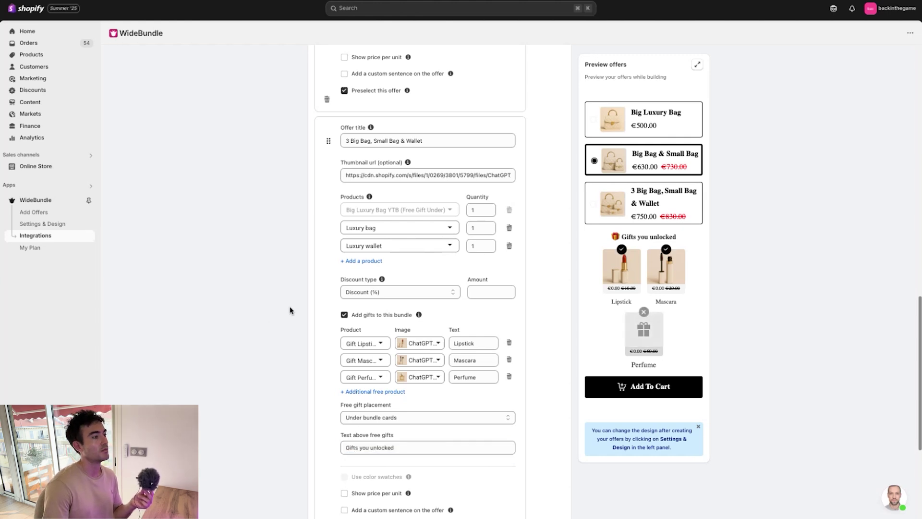
Step: Switch between the second and third offers in the preview to compare their gift texts and unlocked gifts
click(657, 201)
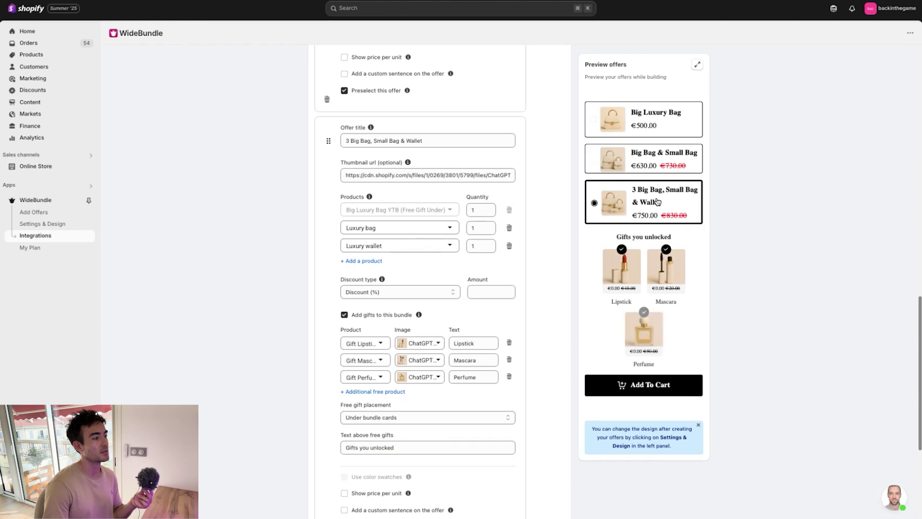
click(654, 163)
click(657, 201)
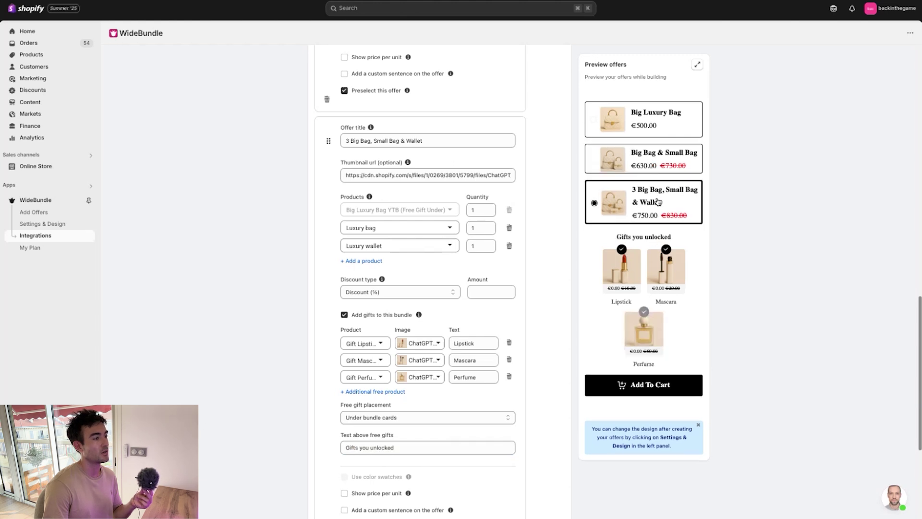
click(651, 166)
click(653, 196)
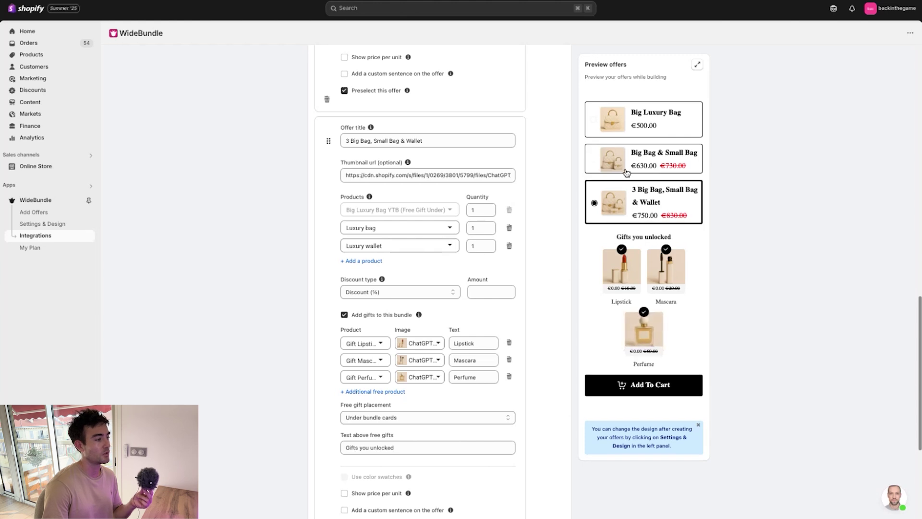
Step: Add the 🎁 emoji before "Gifts you unlocked" in the third offer and check that offer in the preview
click(349, 448)
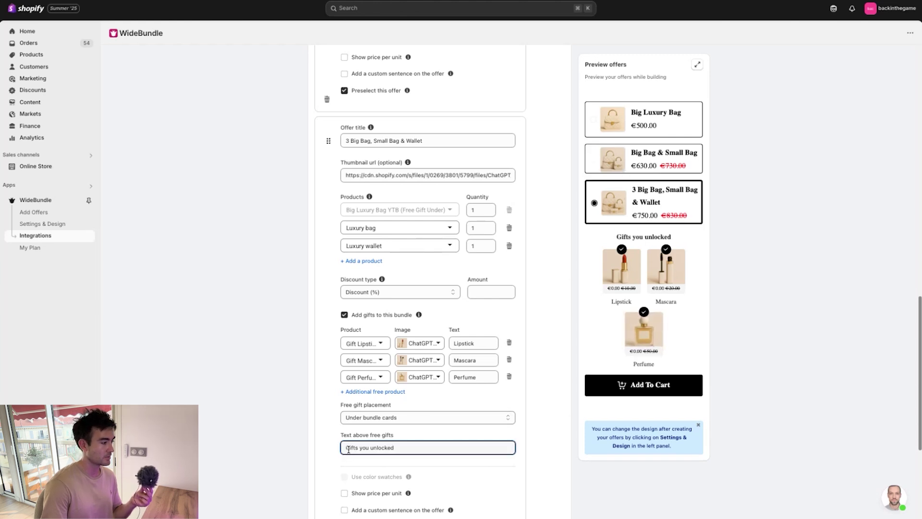
text(🎁)
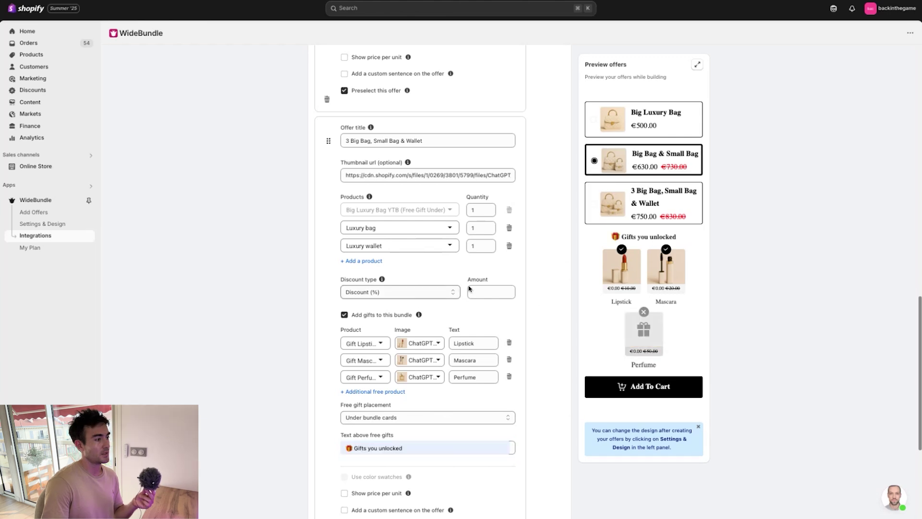
click(658, 212)
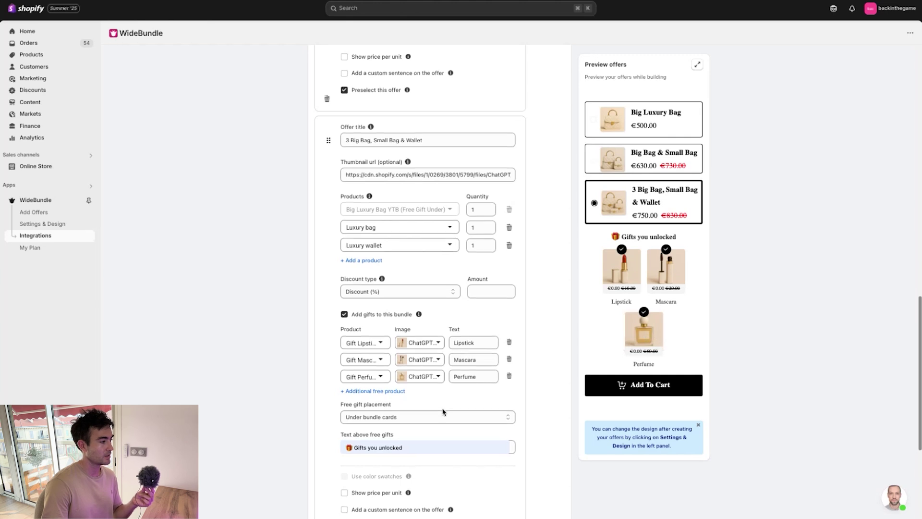
scroll(419, 398, down, 3)
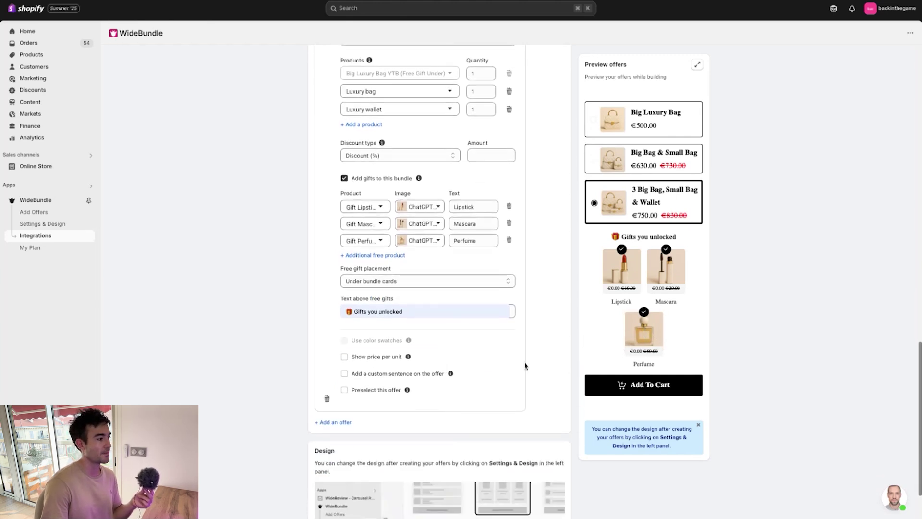
scroll(724, 405, down, 2)
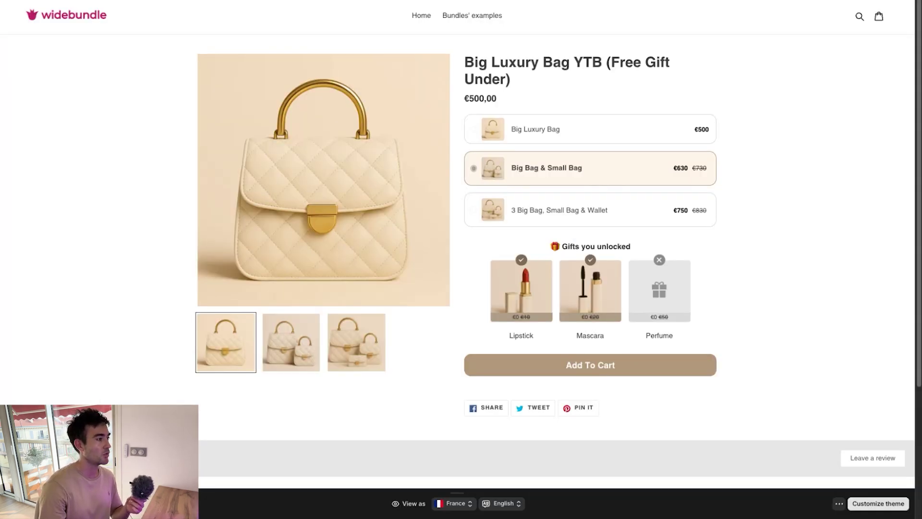
Step: On the storefront product page, select each of the three bundle offers in turn to check which gifts they unlock
click(631, 205)
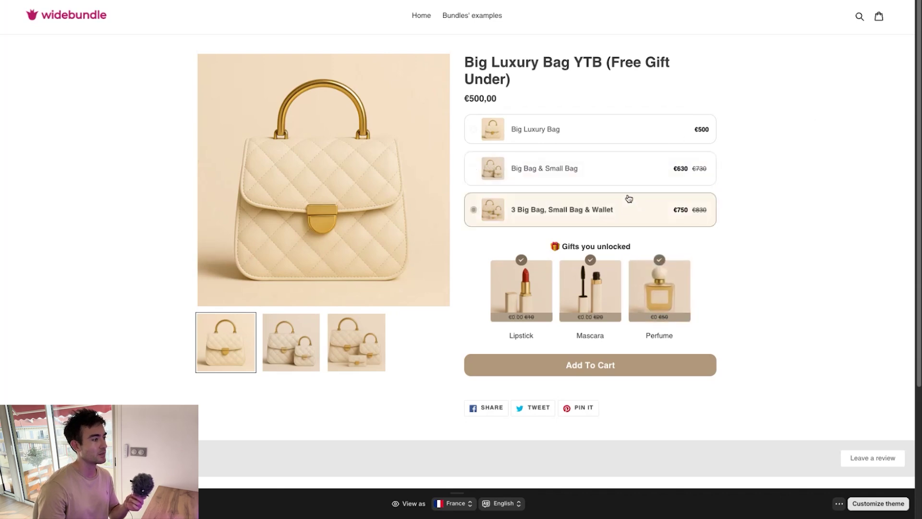
click(619, 173)
click(626, 134)
click(615, 169)
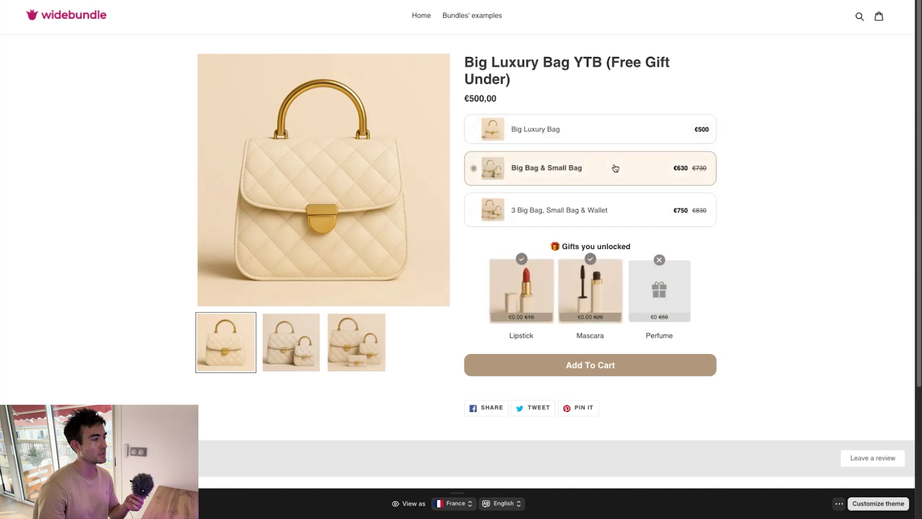
click(608, 205)
click(608, 140)
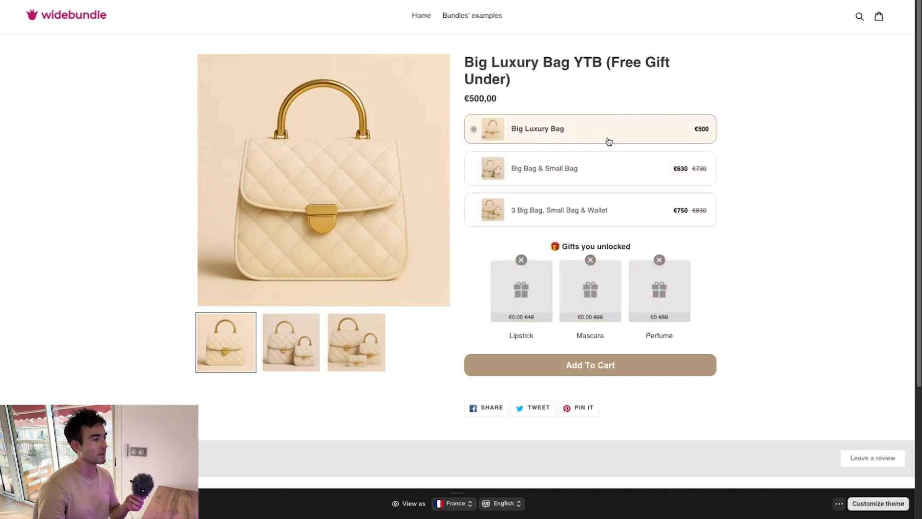
click(605, 169)
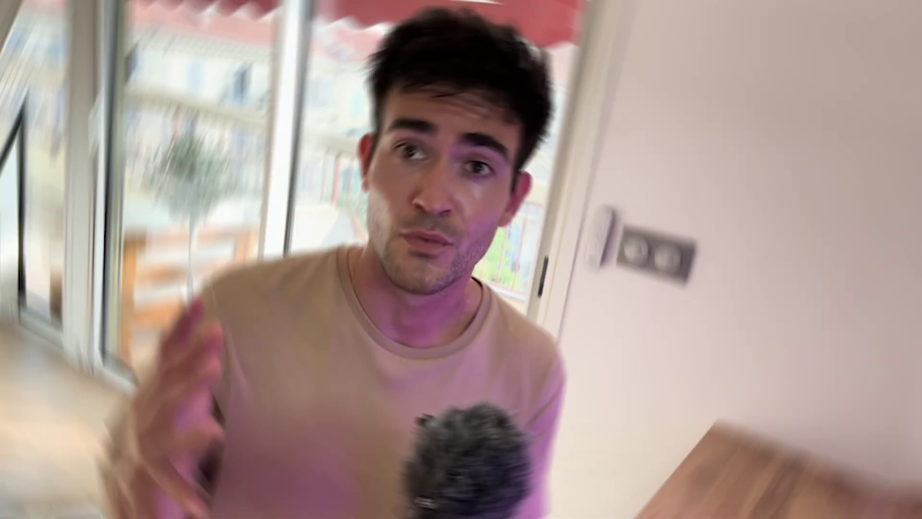